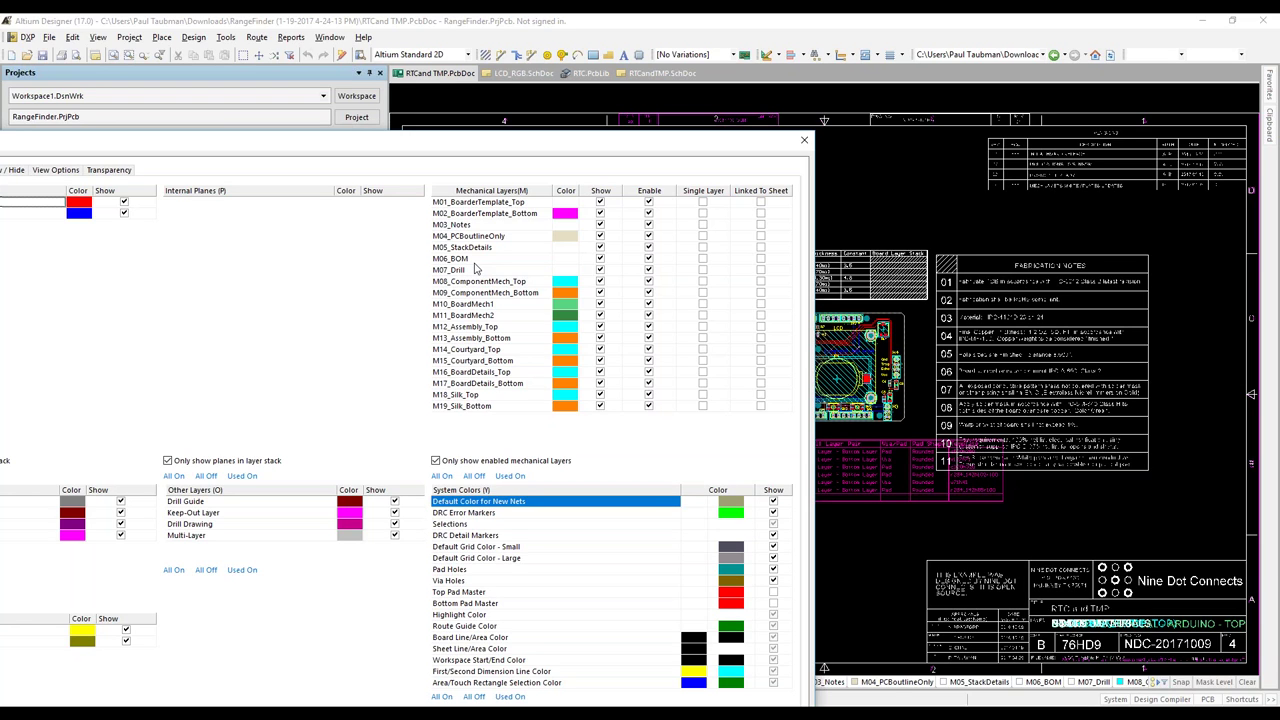
Review the M18_Silk_Top, M19_Silk_Bottom and M01_BoarderTemplate_Top rows, then close Board Layers & Colors
left_click(479, 397)
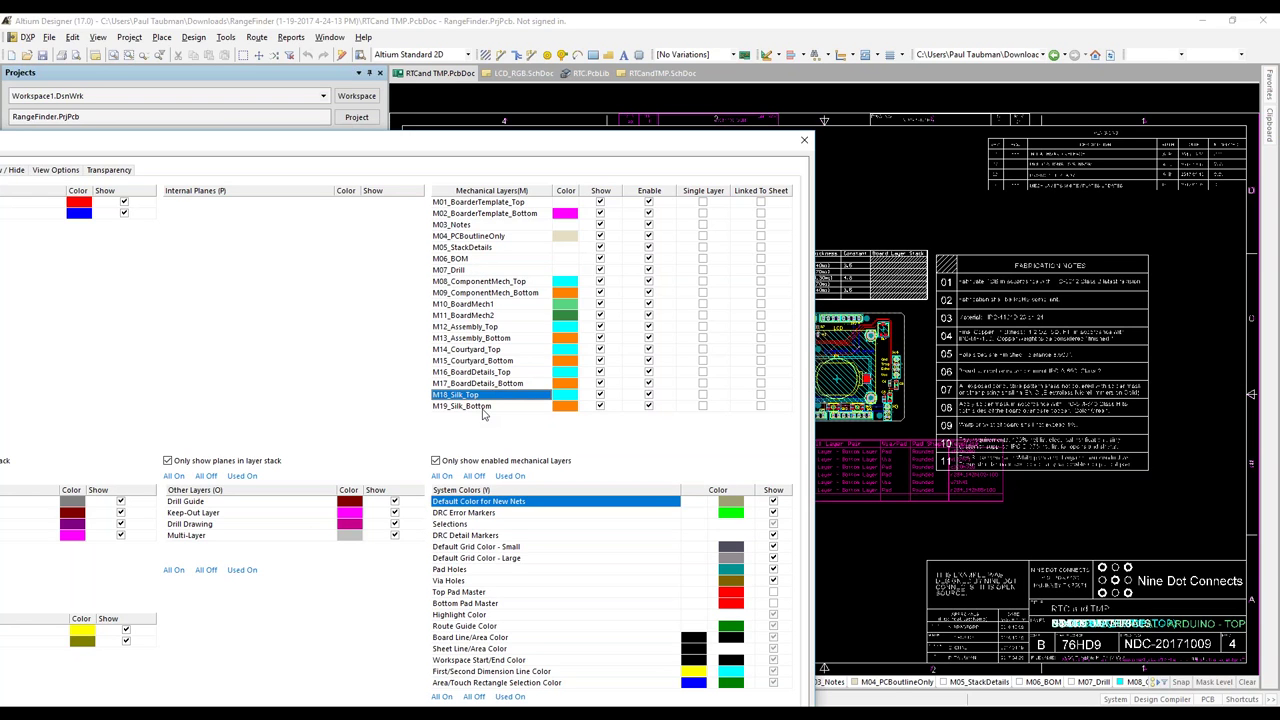
left_click(483, 408)
left_click(489, 399)
left_click(497, 202)
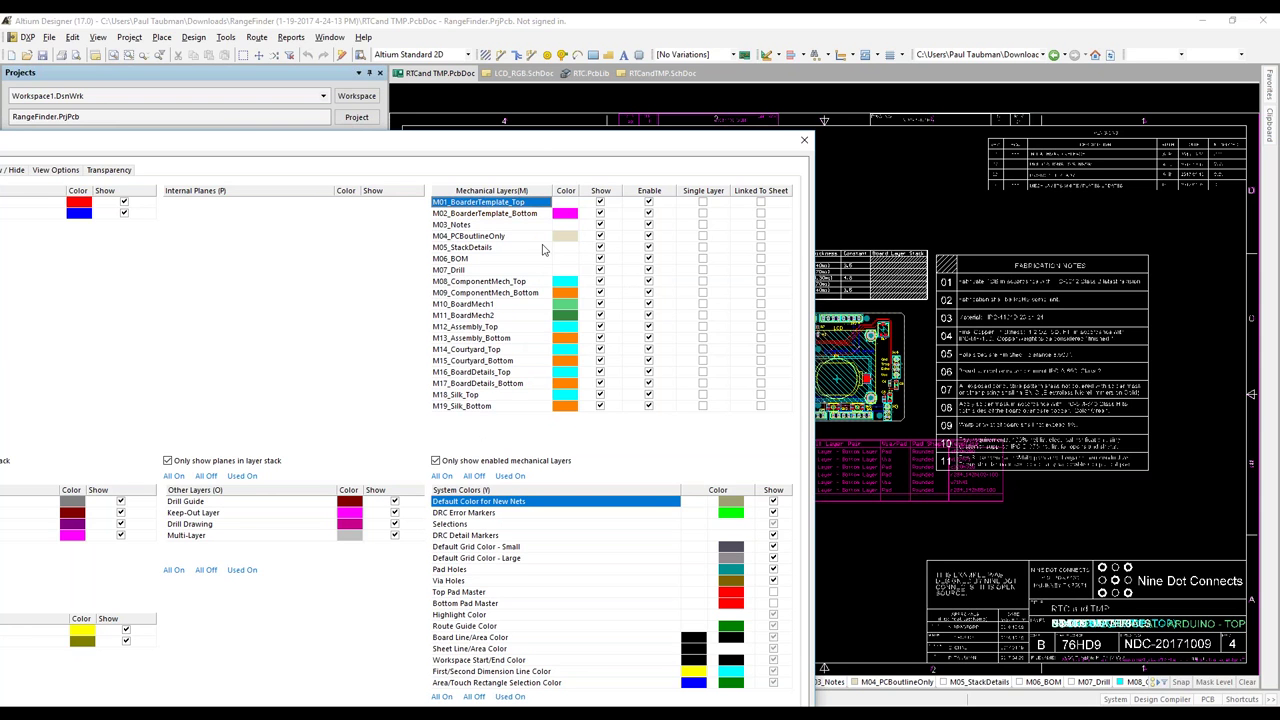
left_click_drag(567, 146, 749, 55)
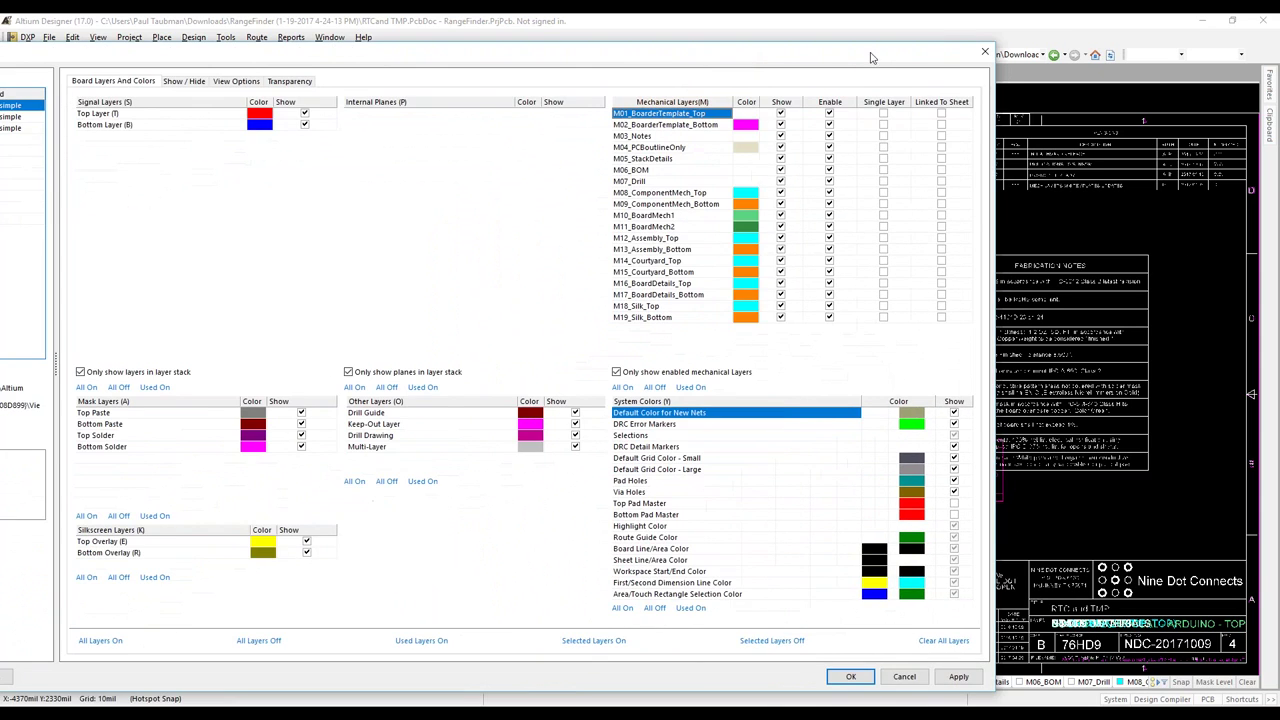
left_click(984, 54)
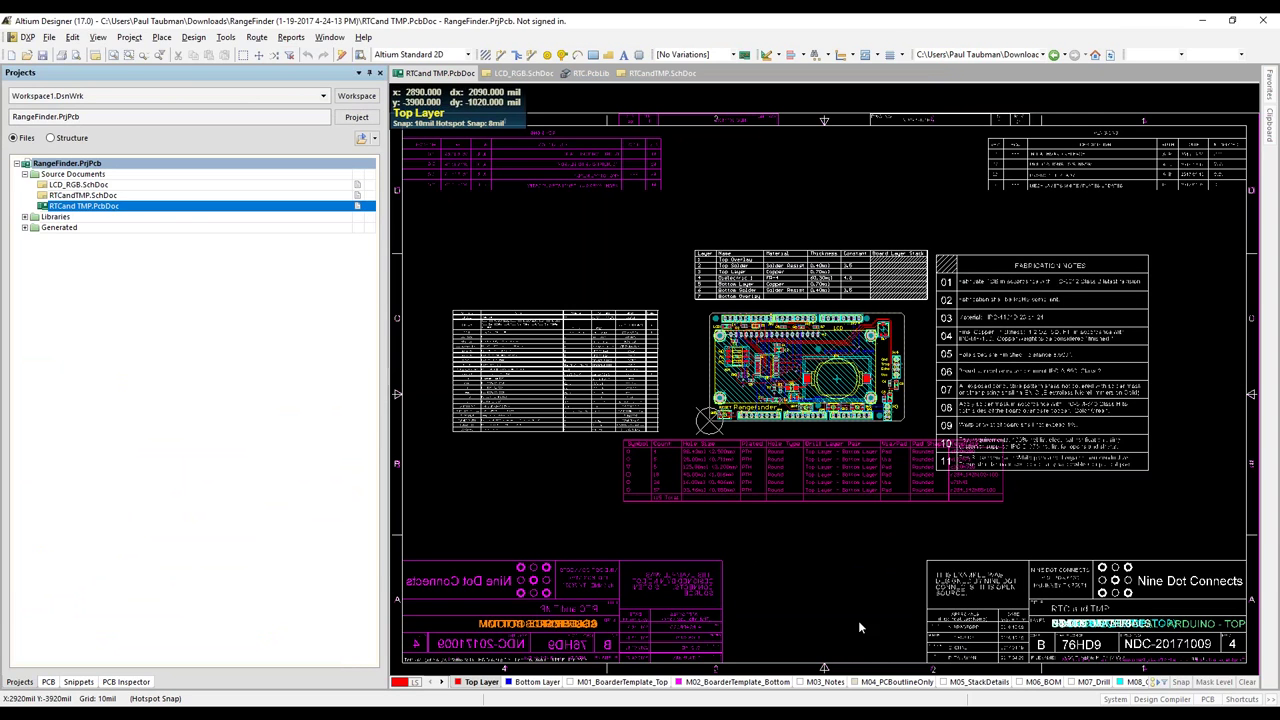
Make M05_StackDetails the current layer and switch to single-layer mode
left_click(885, 682)
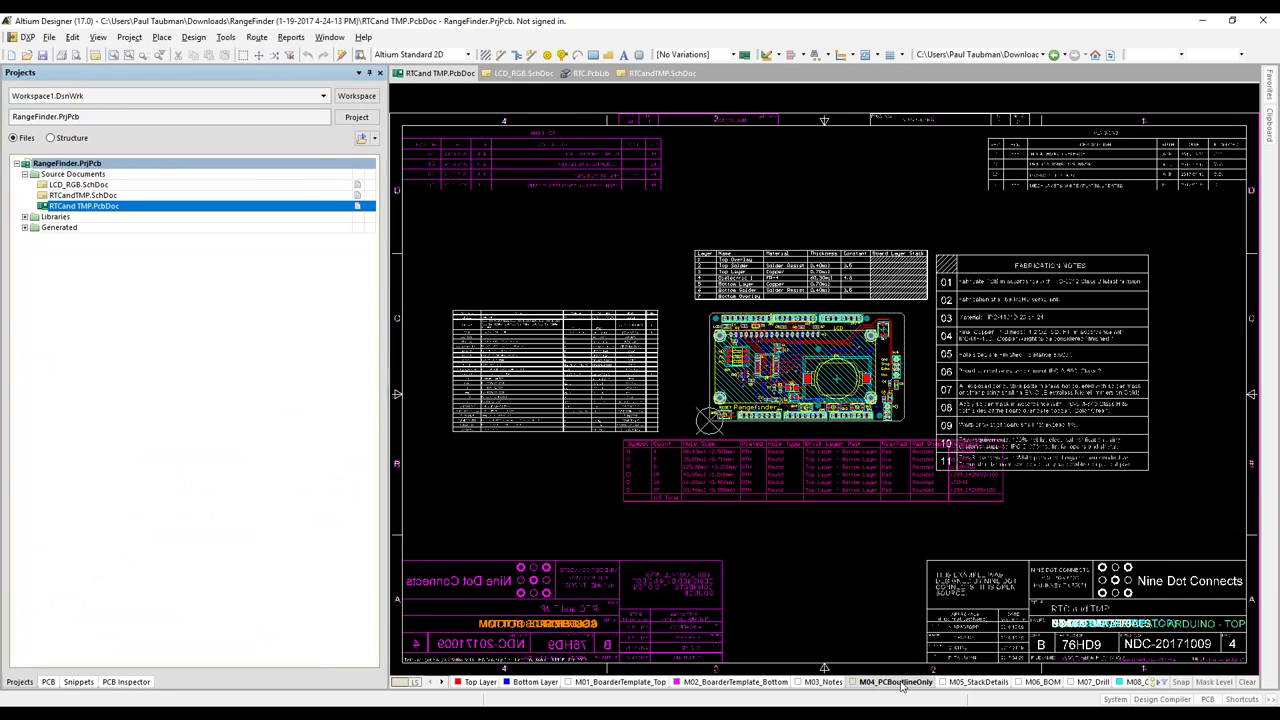
left_click(975, 682)
left_click(846, 592)
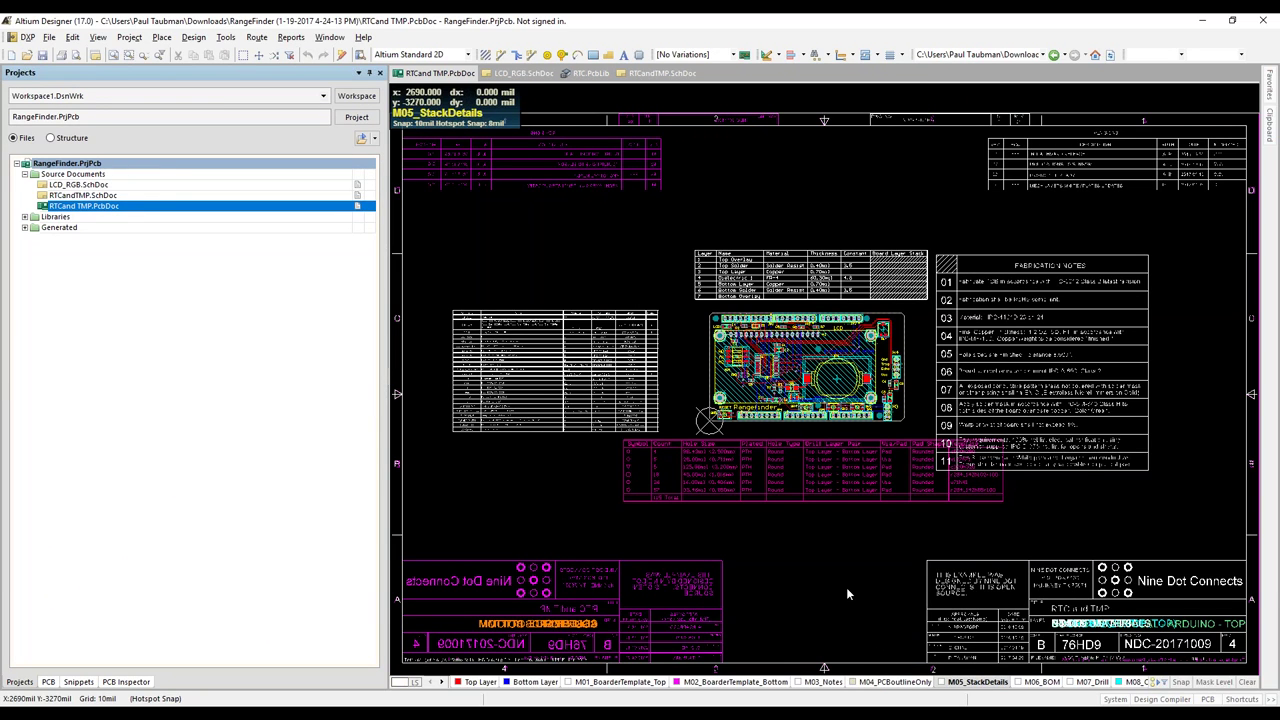
key("shift+s")
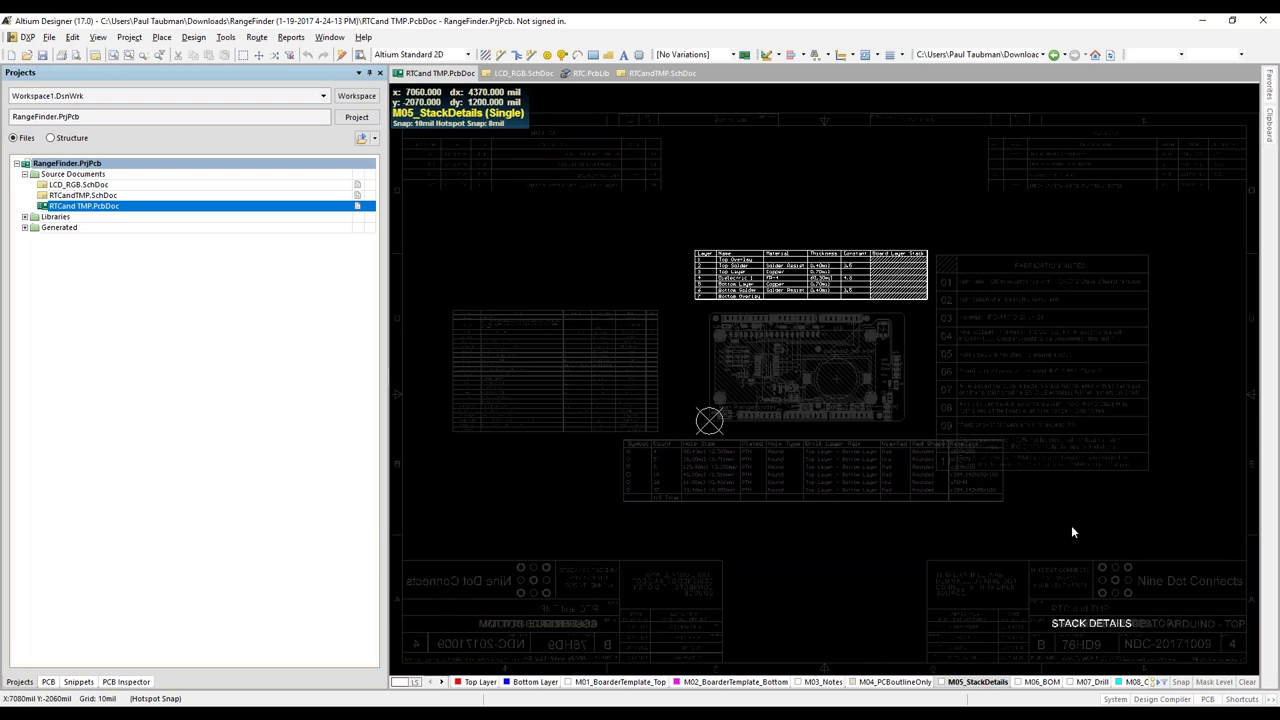
View M06_BOM, M07_Drill and M08_ComponentMech_Top alone, then open View Configurations
left_click(1045, 682)
left_click(1090, 682)
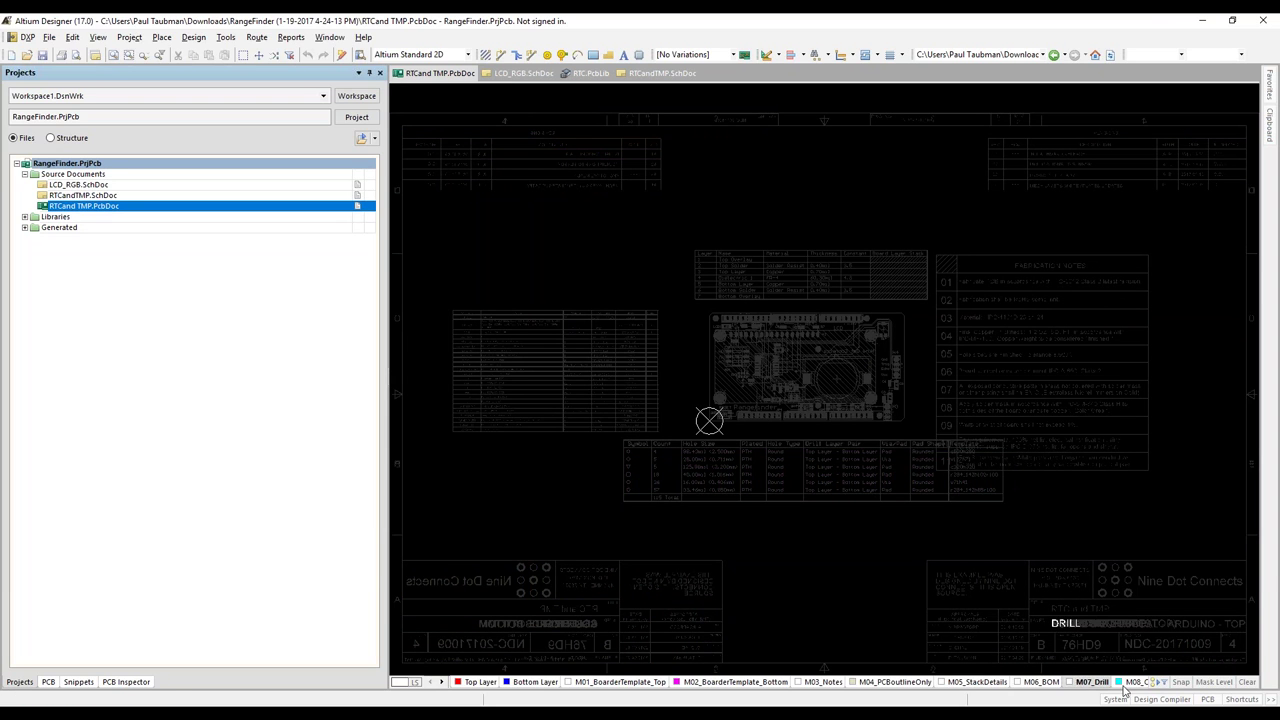
left_click(1133, 682)
right_click_drag(1006, 397, 803, 397)
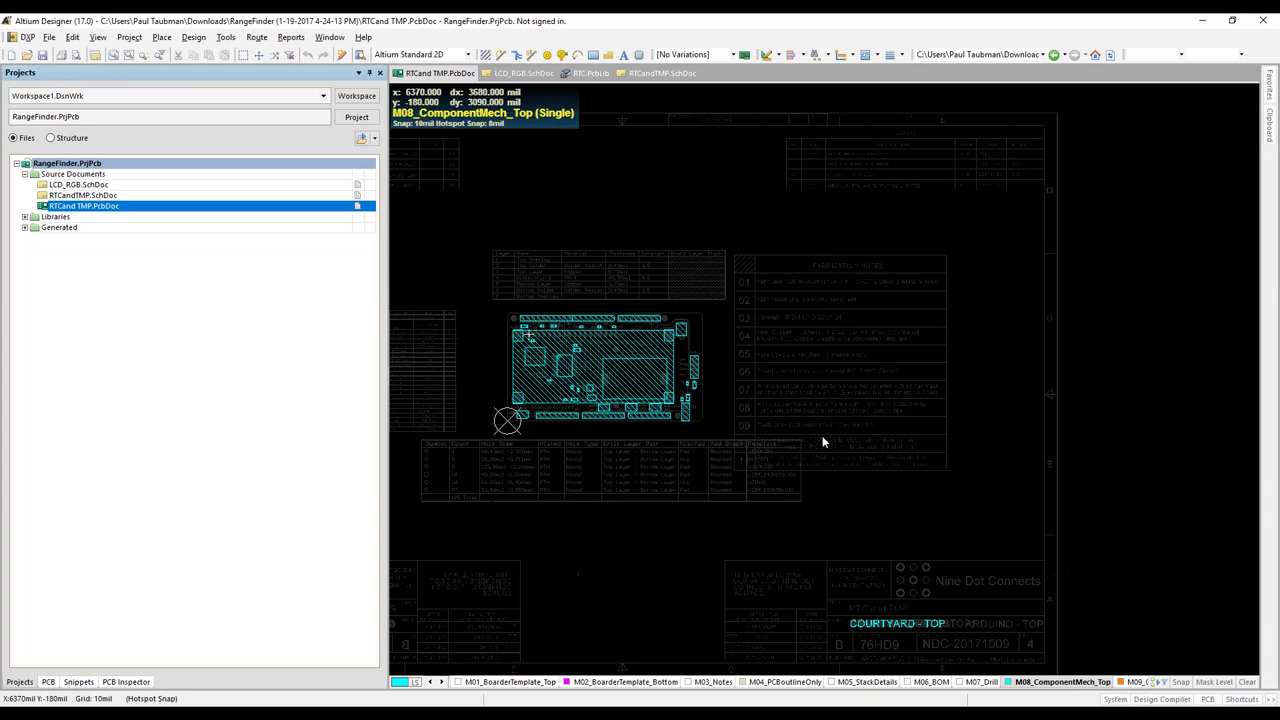
key("l")
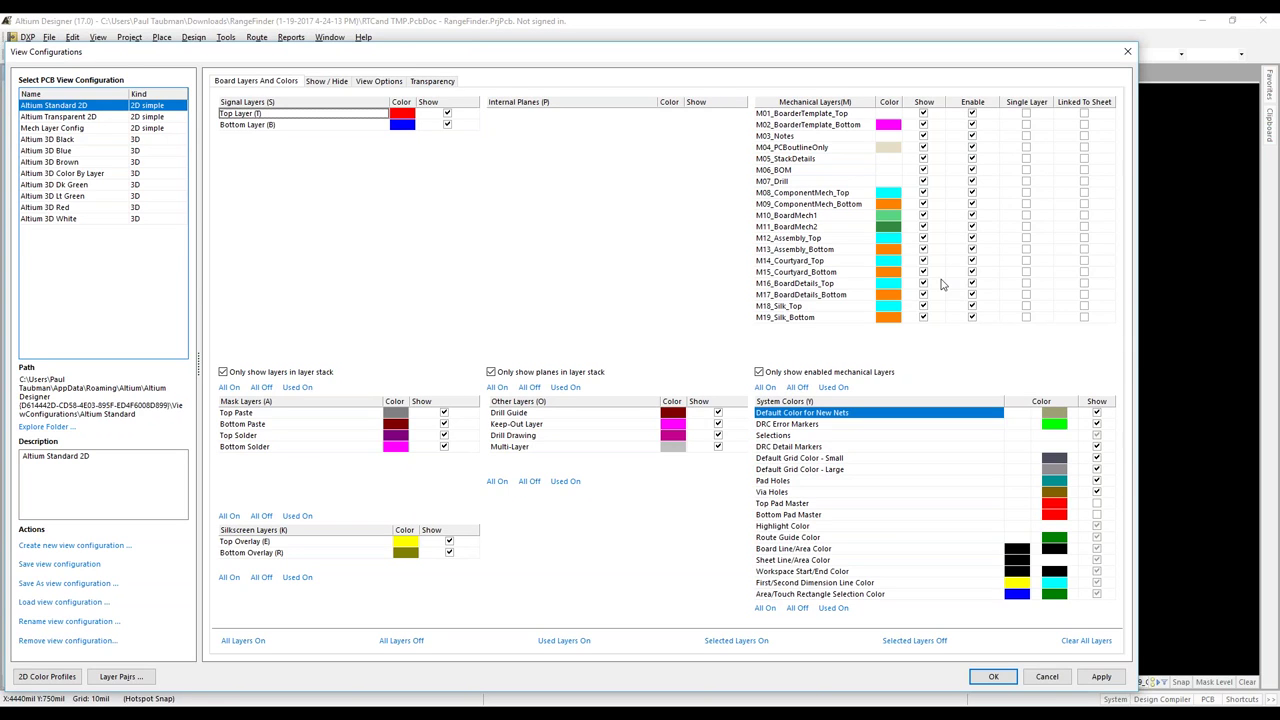
Cancel View Configurations, turn single-layer mode off, and recentre the drawing sheet
left_click(1048, 677)
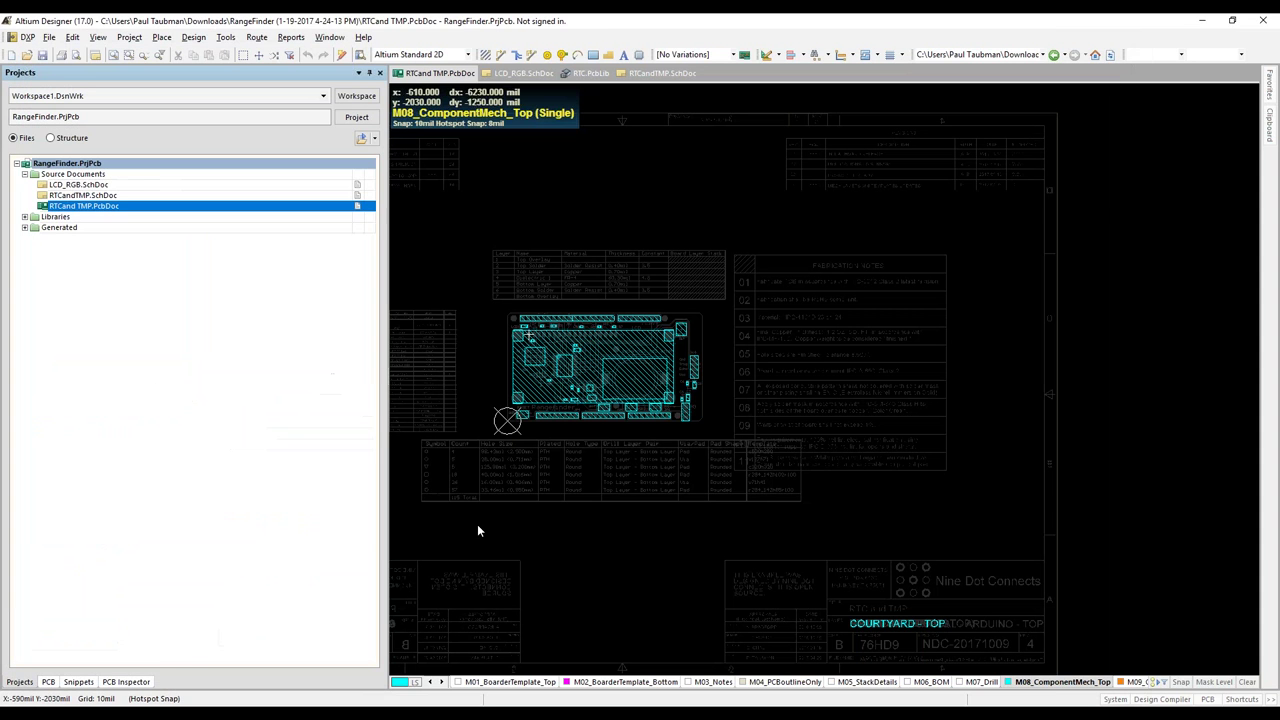
key("shift+s")
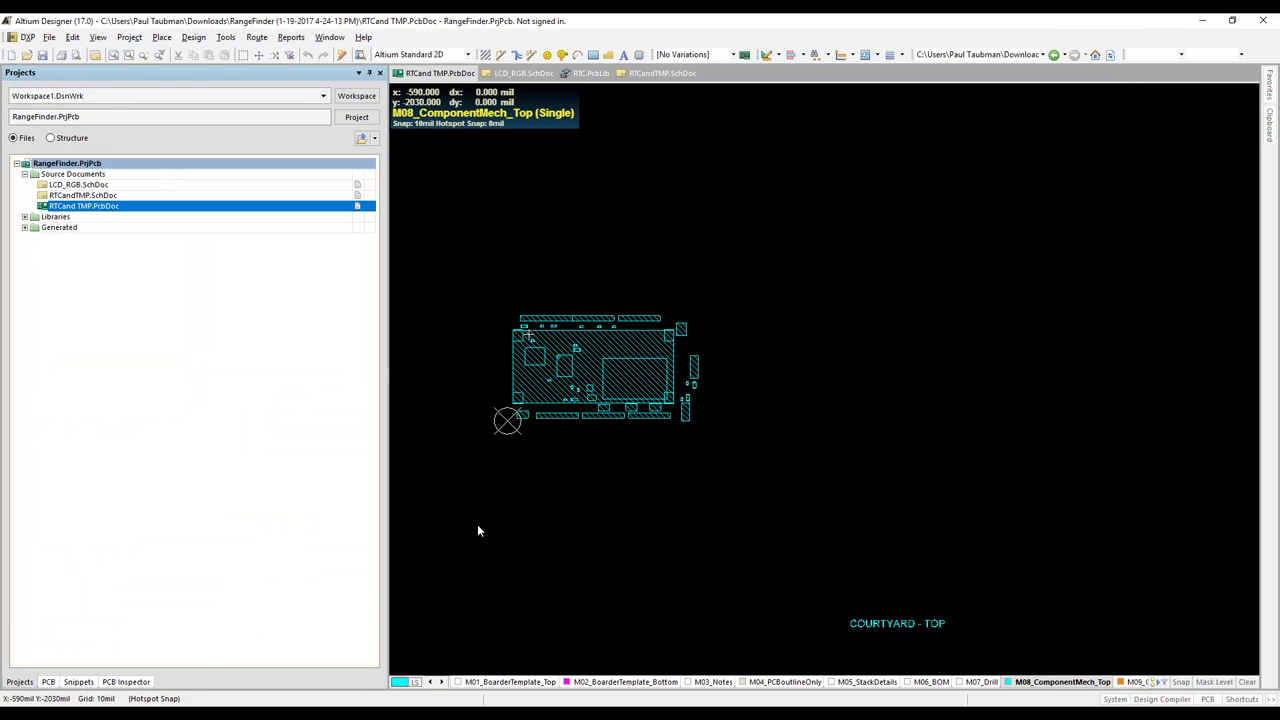
key("shift+s")
right_click_drag(537, 585, 716, 568)
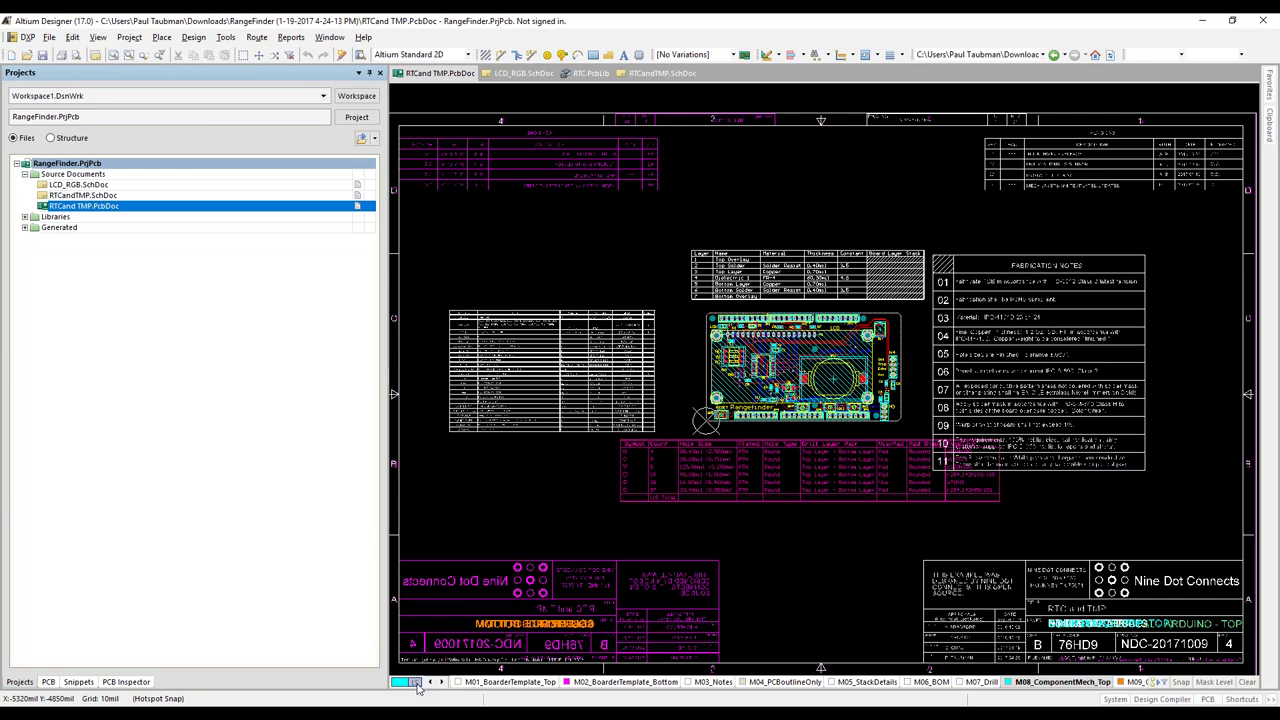
Apply the Mechanical Layers set, hiding the copper and mask layers
left_click(416, 684)
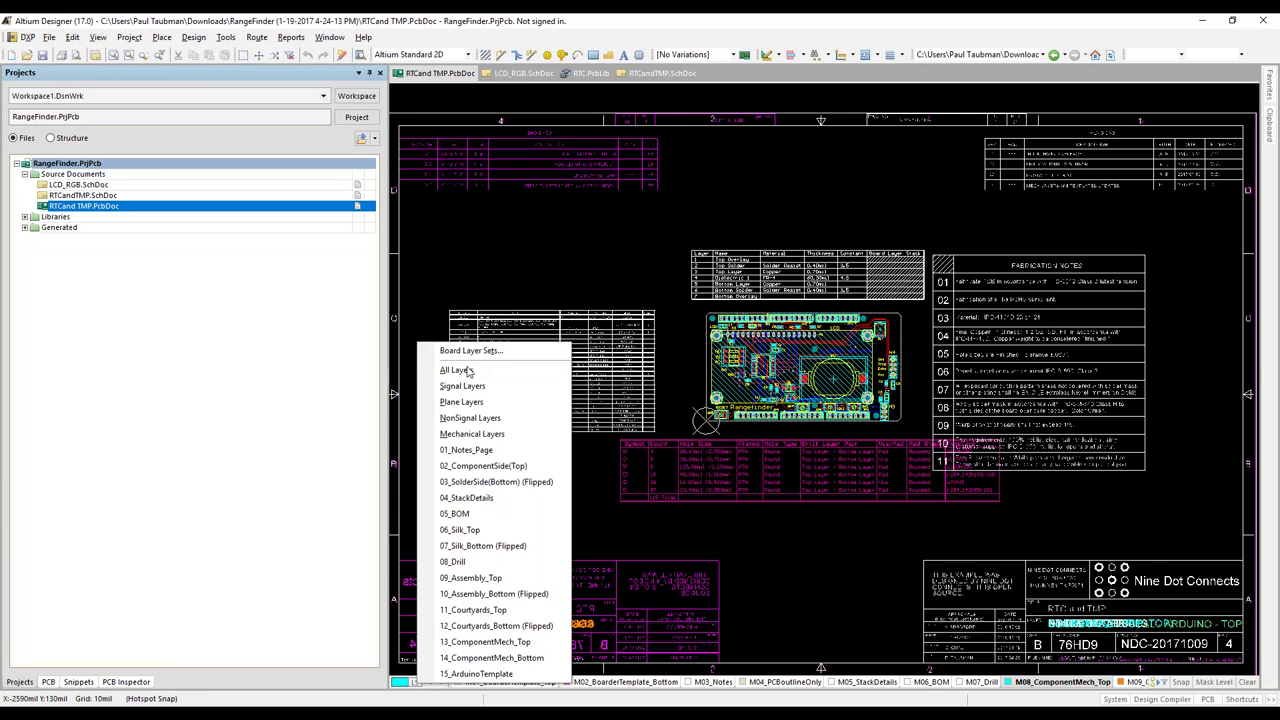
left_click(475, 435)
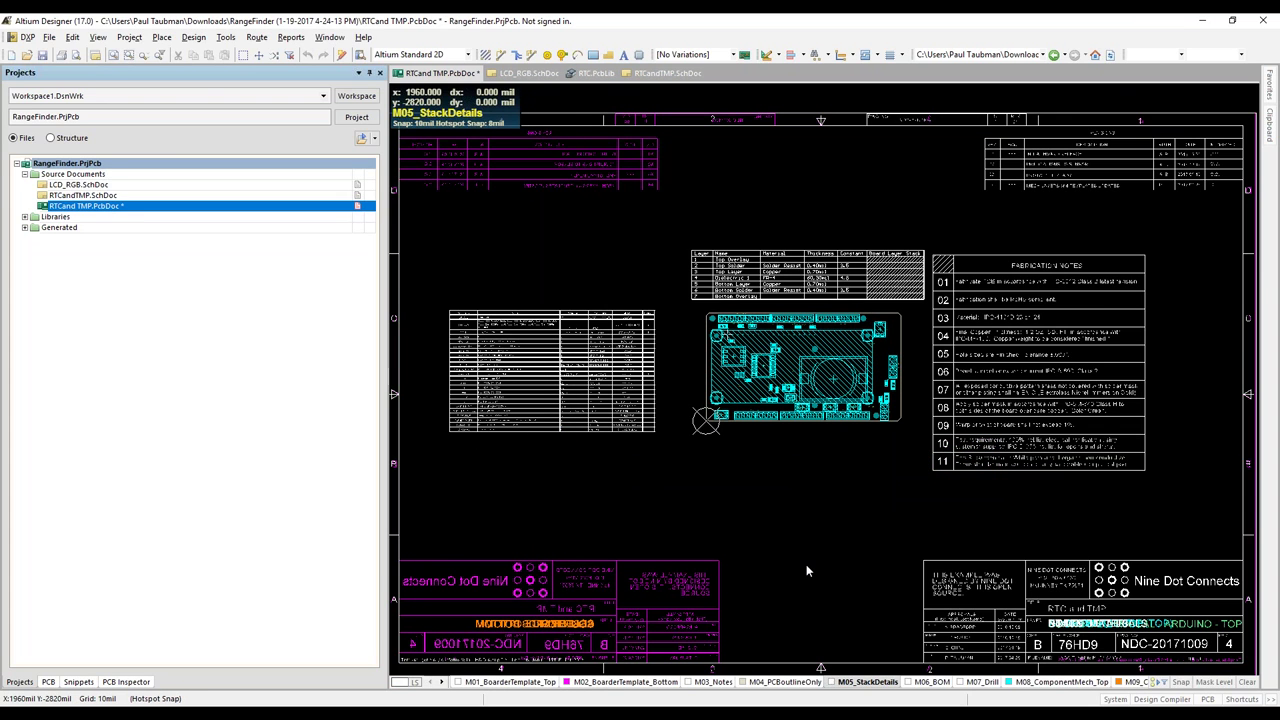
key("l")
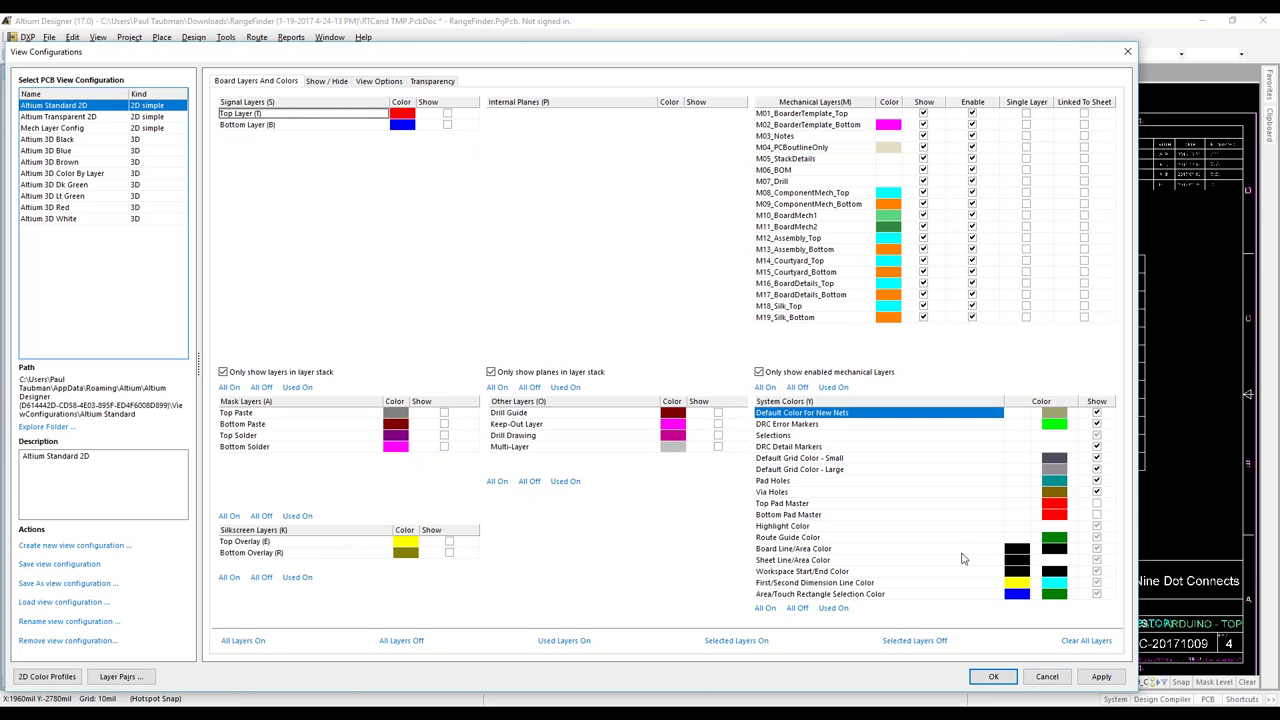
left_click(1048, 677)
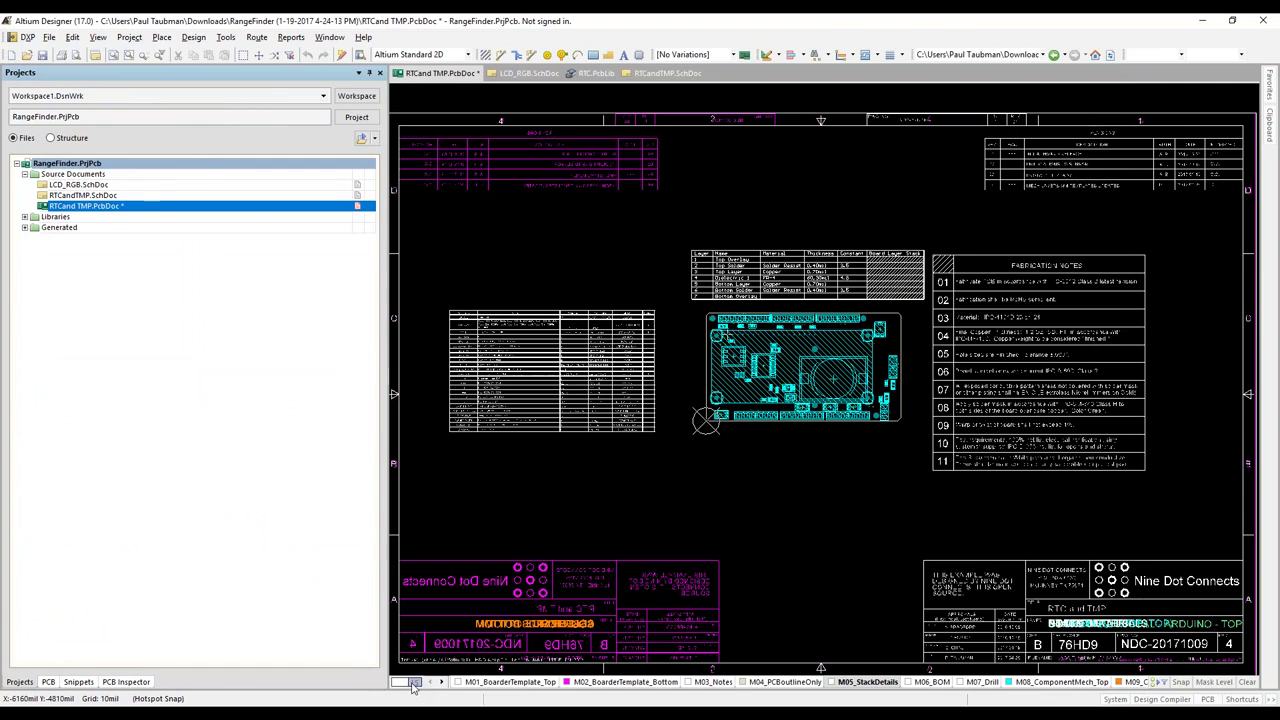
Apply the 01_Notes_Page layer set and make Top, then Bottom Layer current
left_click(401, 681)
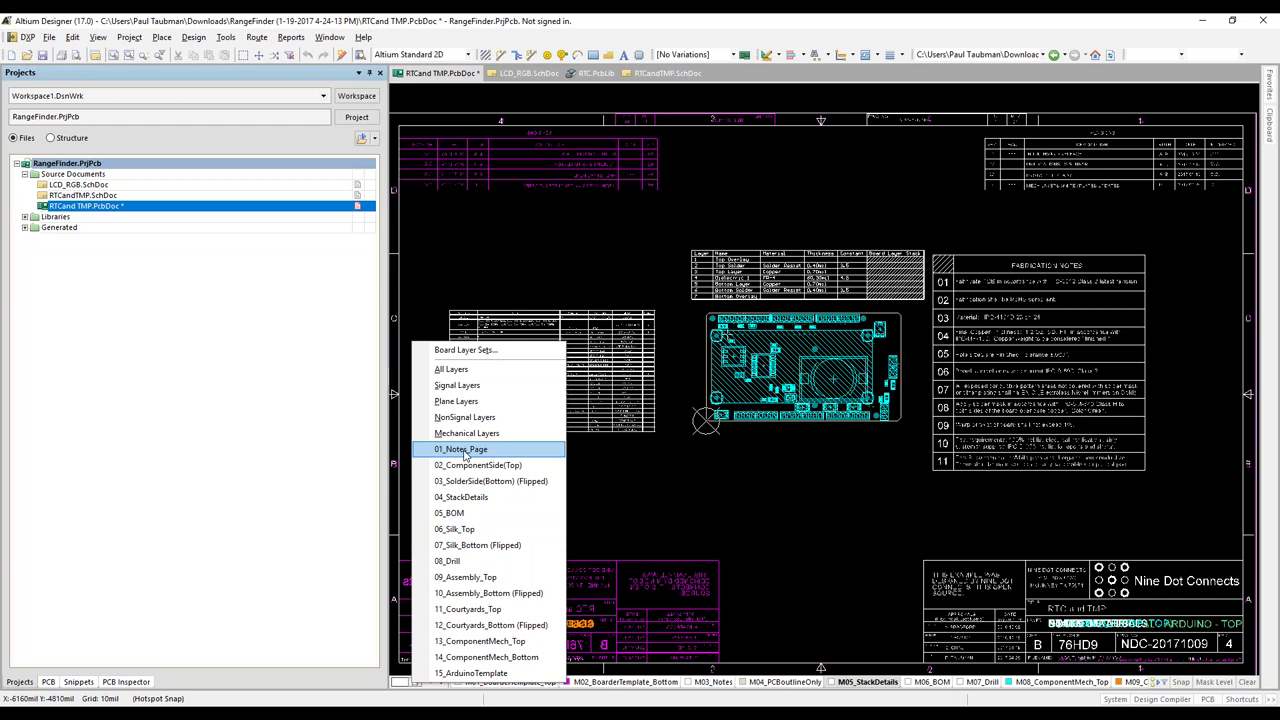
left_click(464, 452)
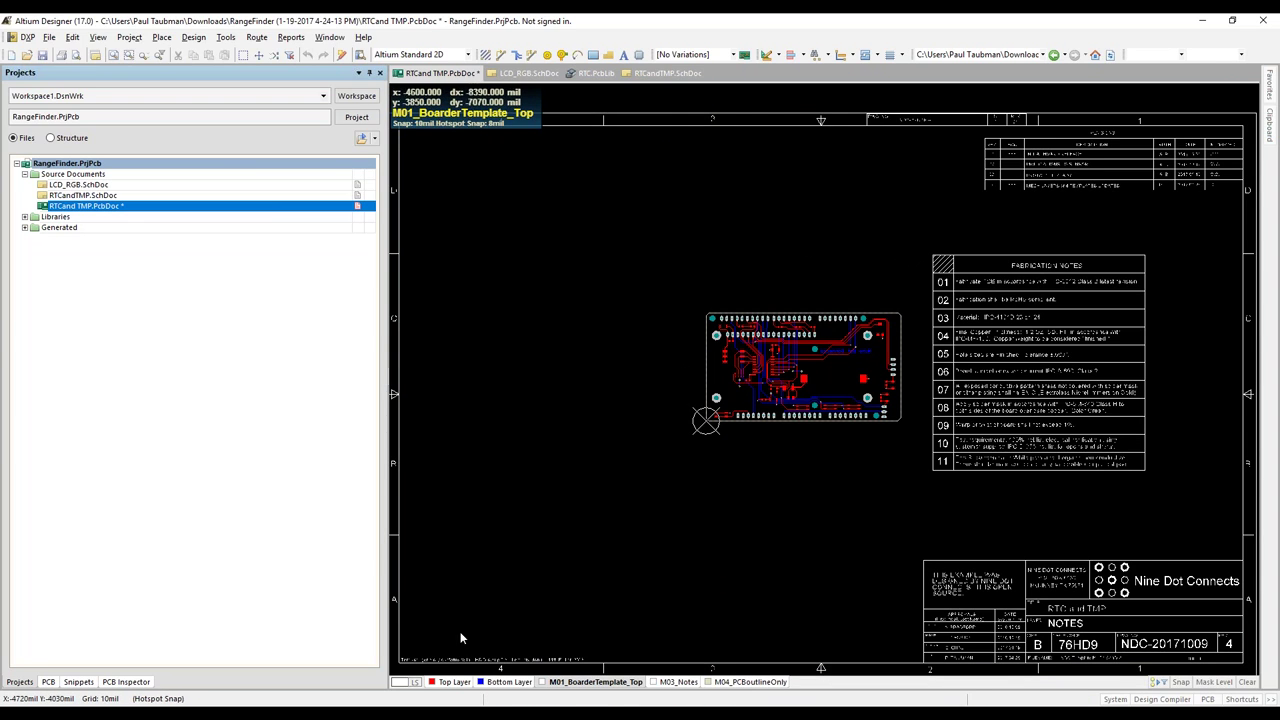
left_click(451, 684)
left_click(506, 682)
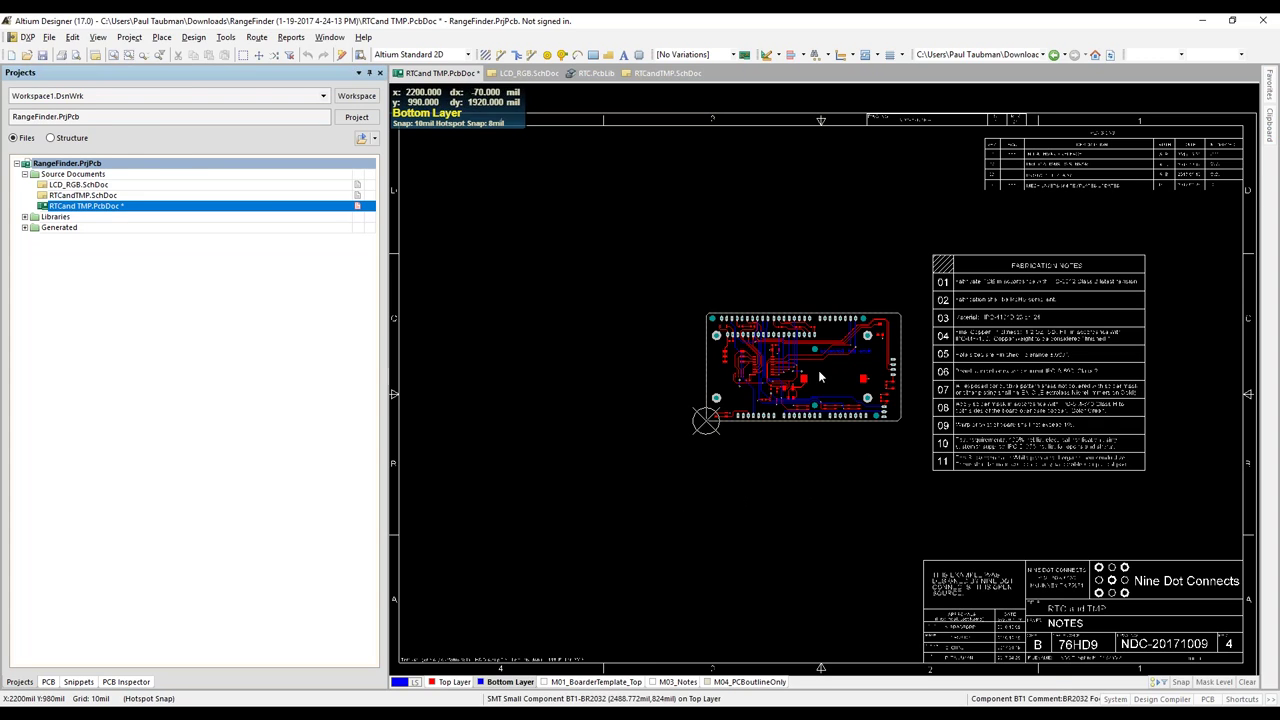
Make M01_BoarderTemplate_Top, M03_Notes and M04_PCBoutlineOnly current in turn while zooming around the board
left_click(574, 681)
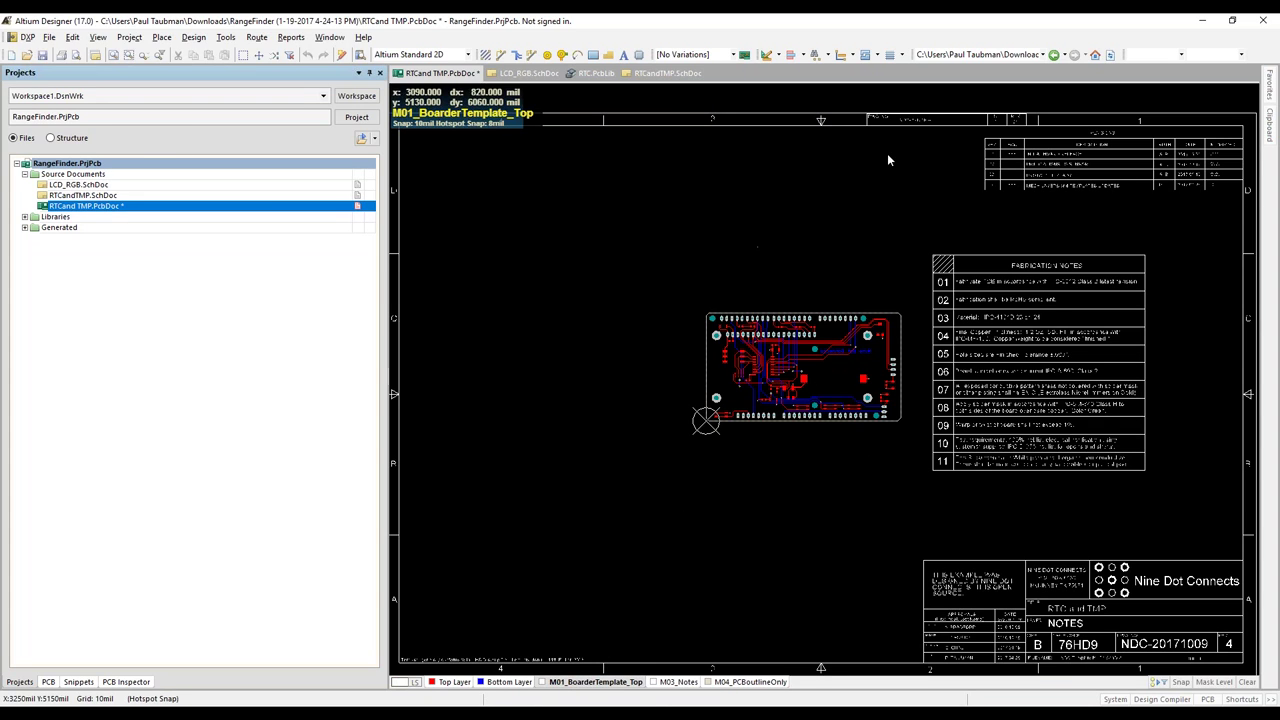
left_click(674, 682)
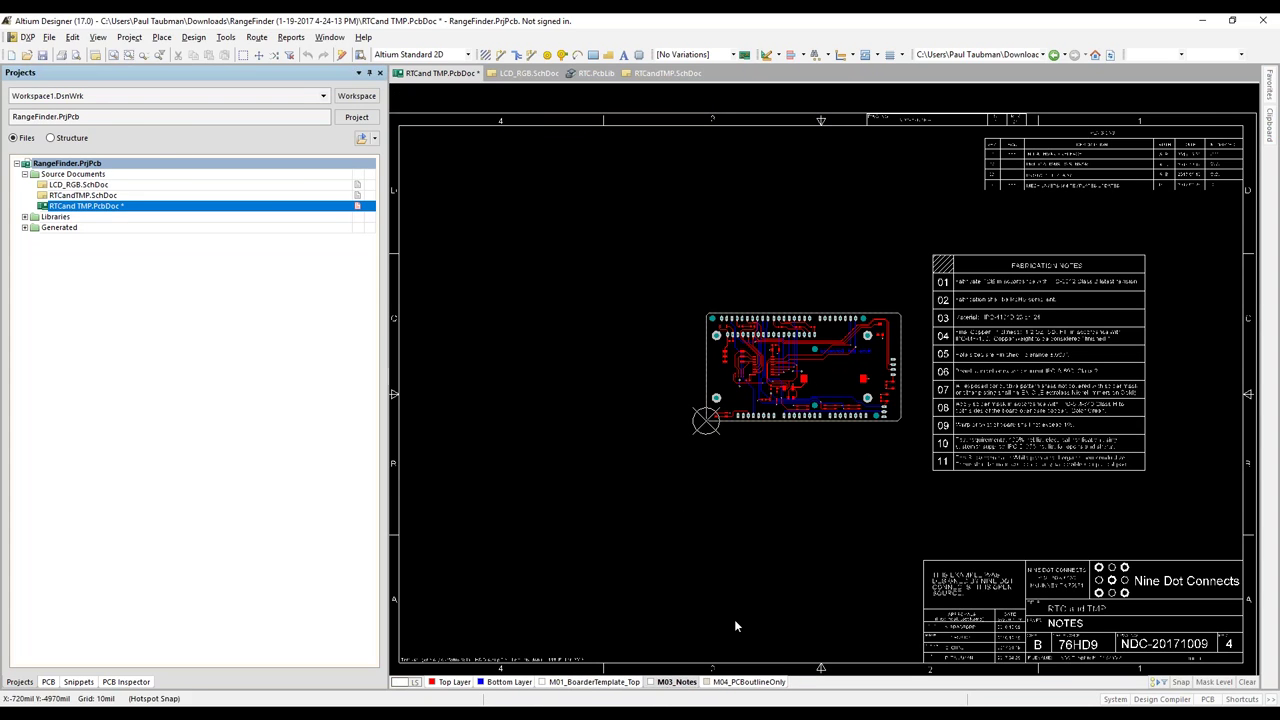
left_click(755, 684)
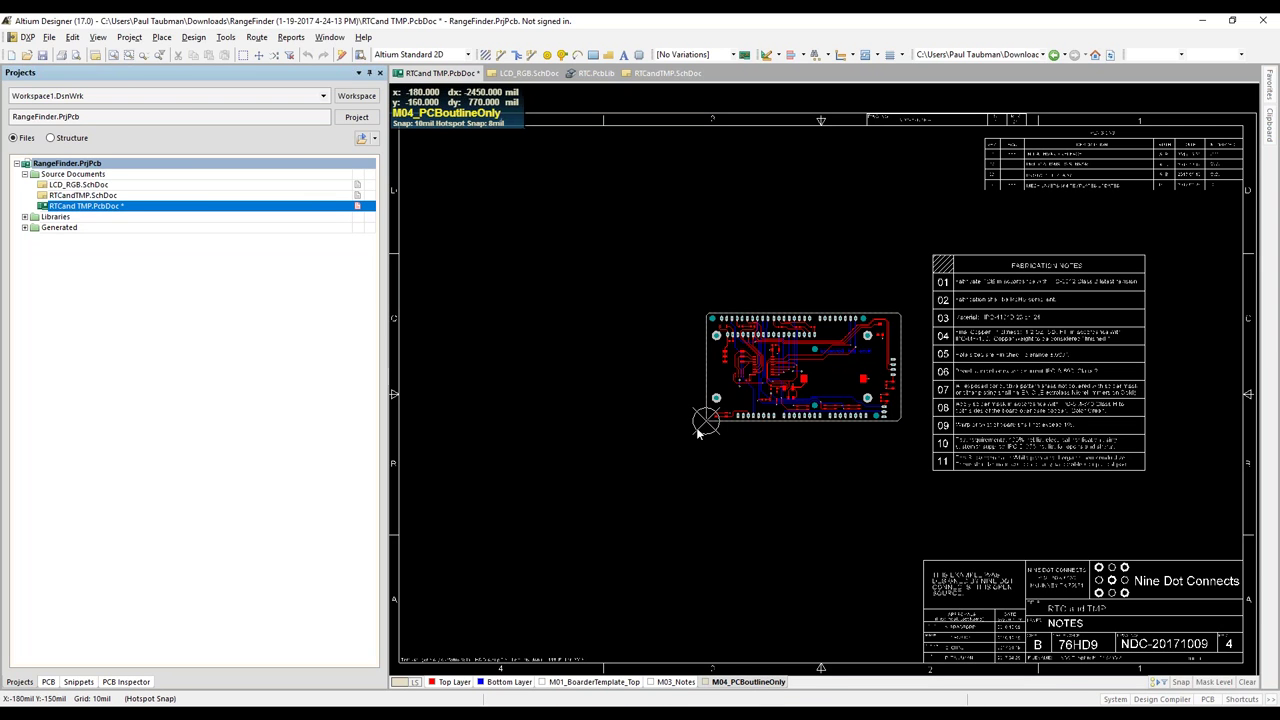
scroll(714, 460, "up", 6, "ctrl")
right_click_drag(837, 423, 604, 530)
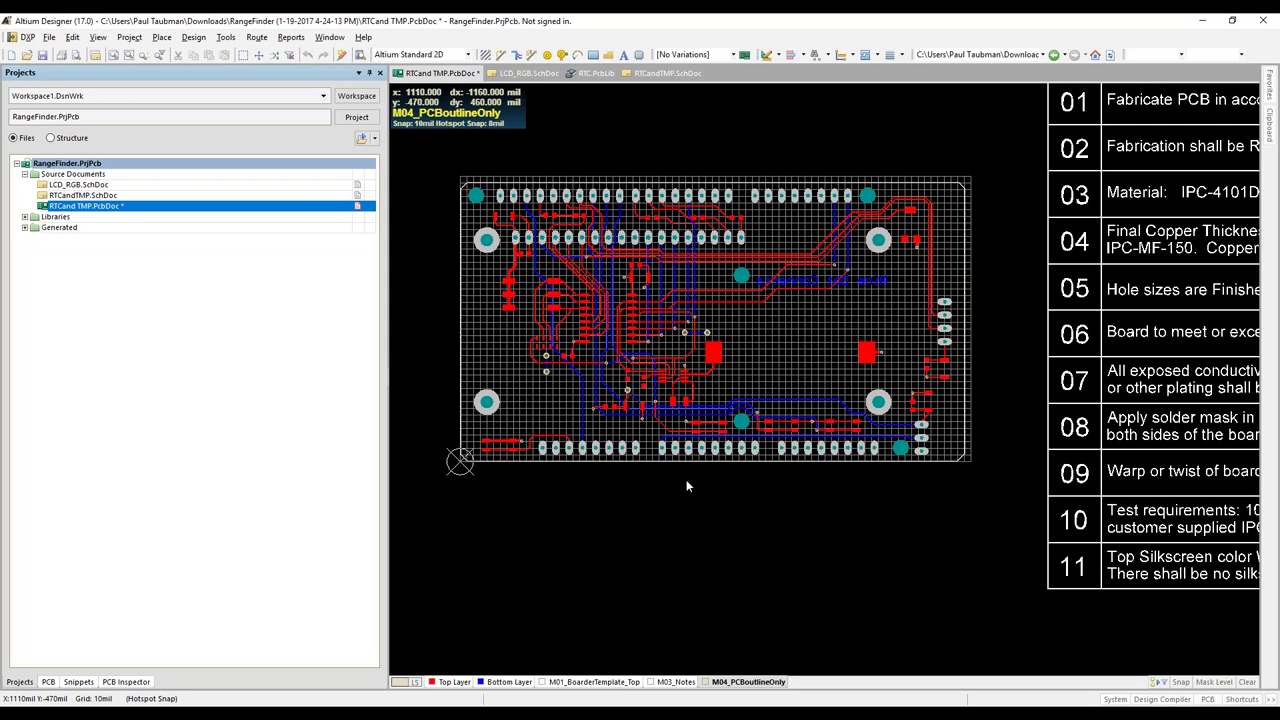
scroll(770, 545, "down", 2, "ctrl")
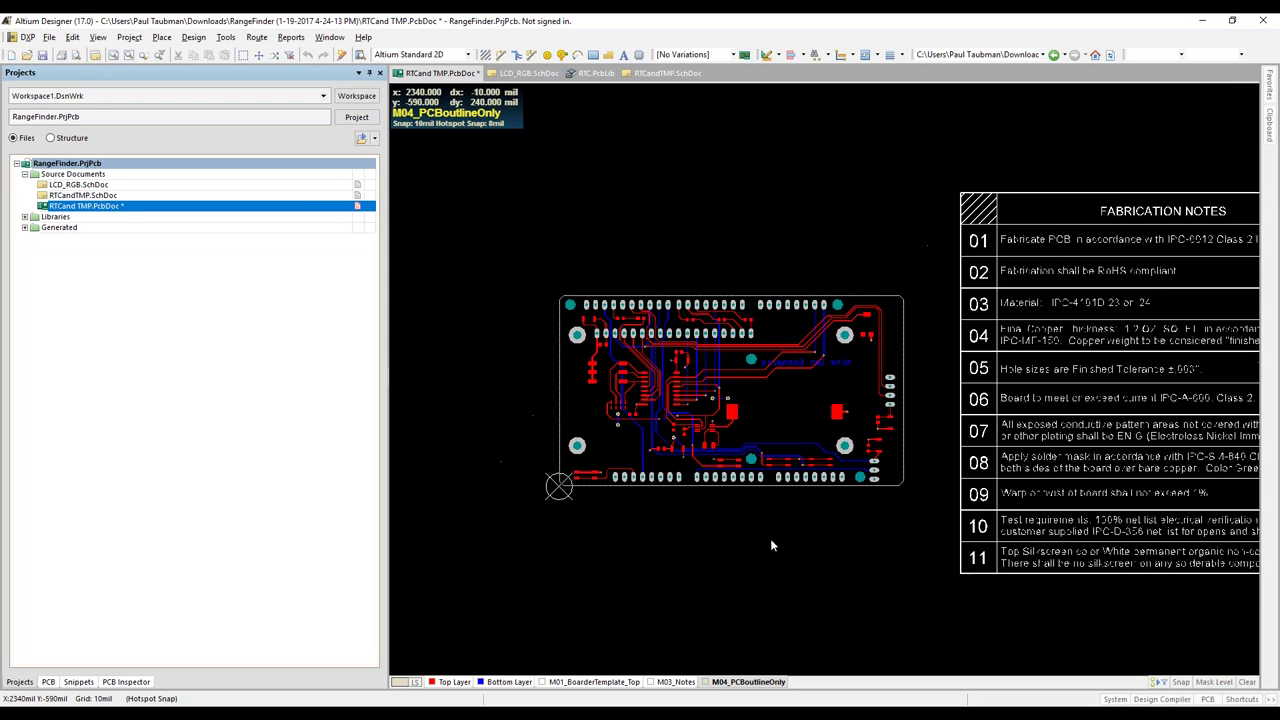
scroll(775, 212, "down", 4, "ctrl")
right_click_drag(737, 251, 831, 234)
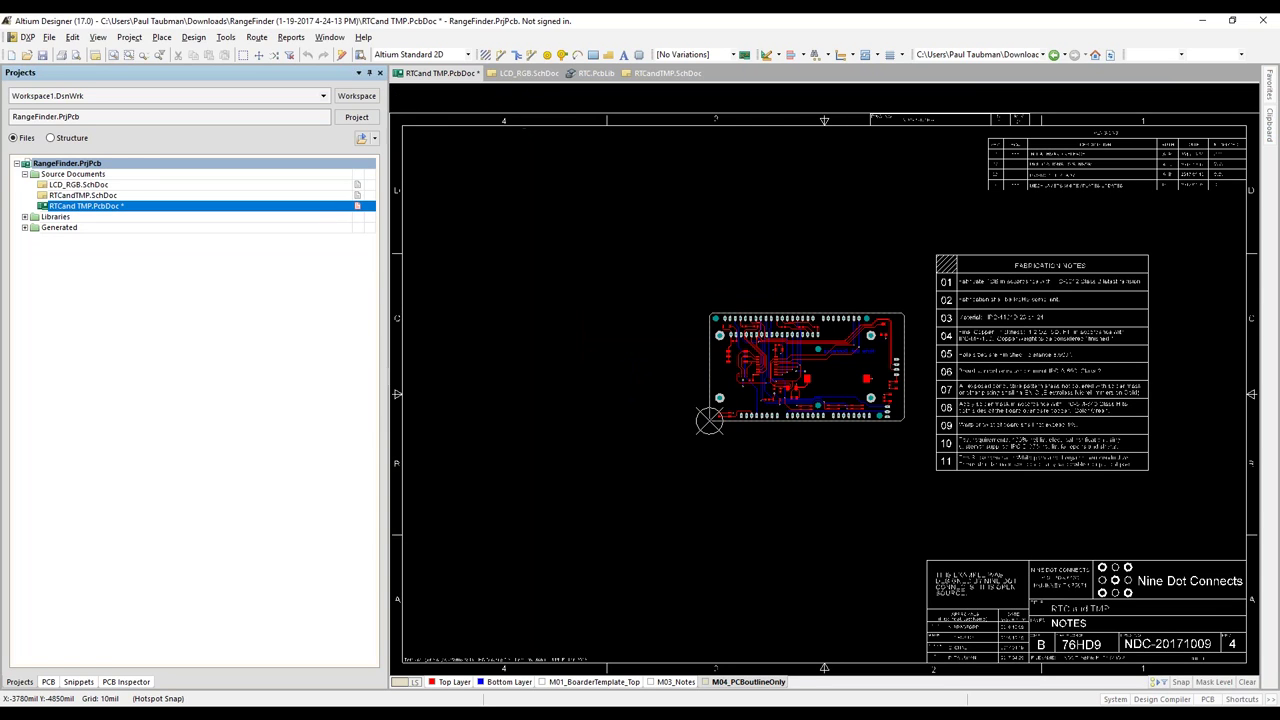
Cycle the current layer through Top, Bottom, M01, M03_Notes and M04_PCBoutlineOnly
left_click(455, 685)
left_click(532, 684)
left_click(570, 686)
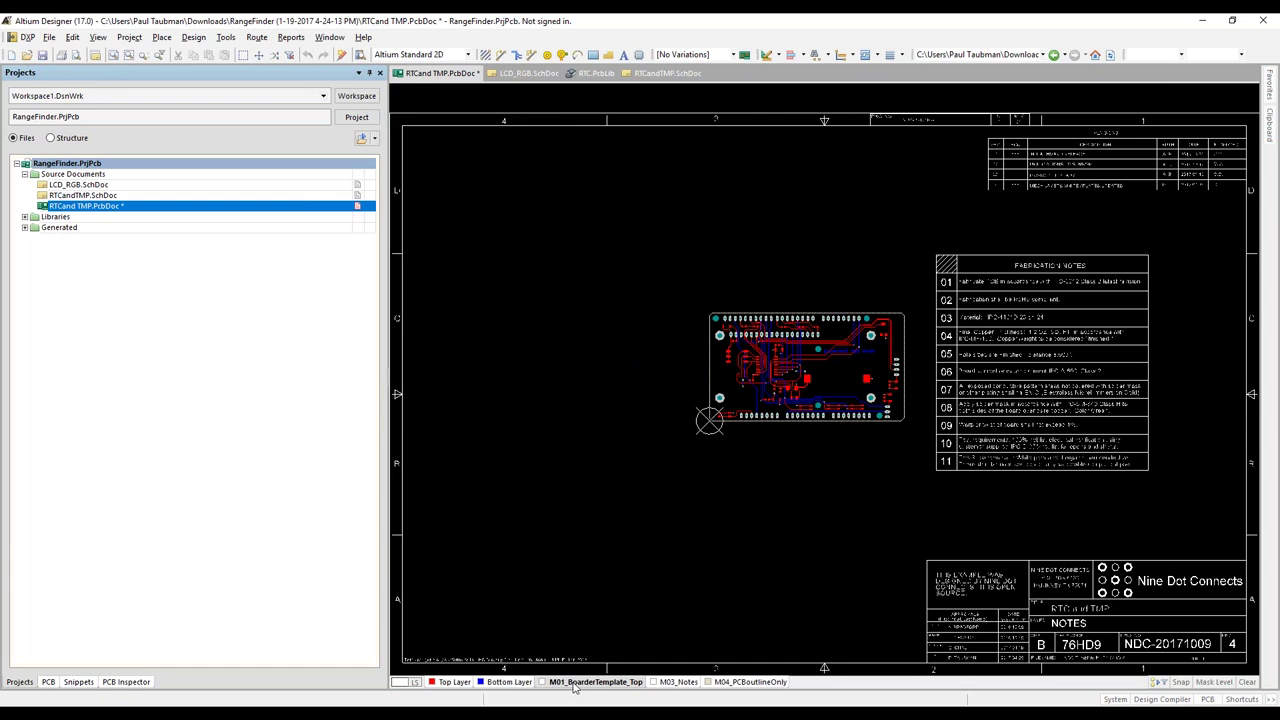
left_click(674, 687)
left_click(745, 683)
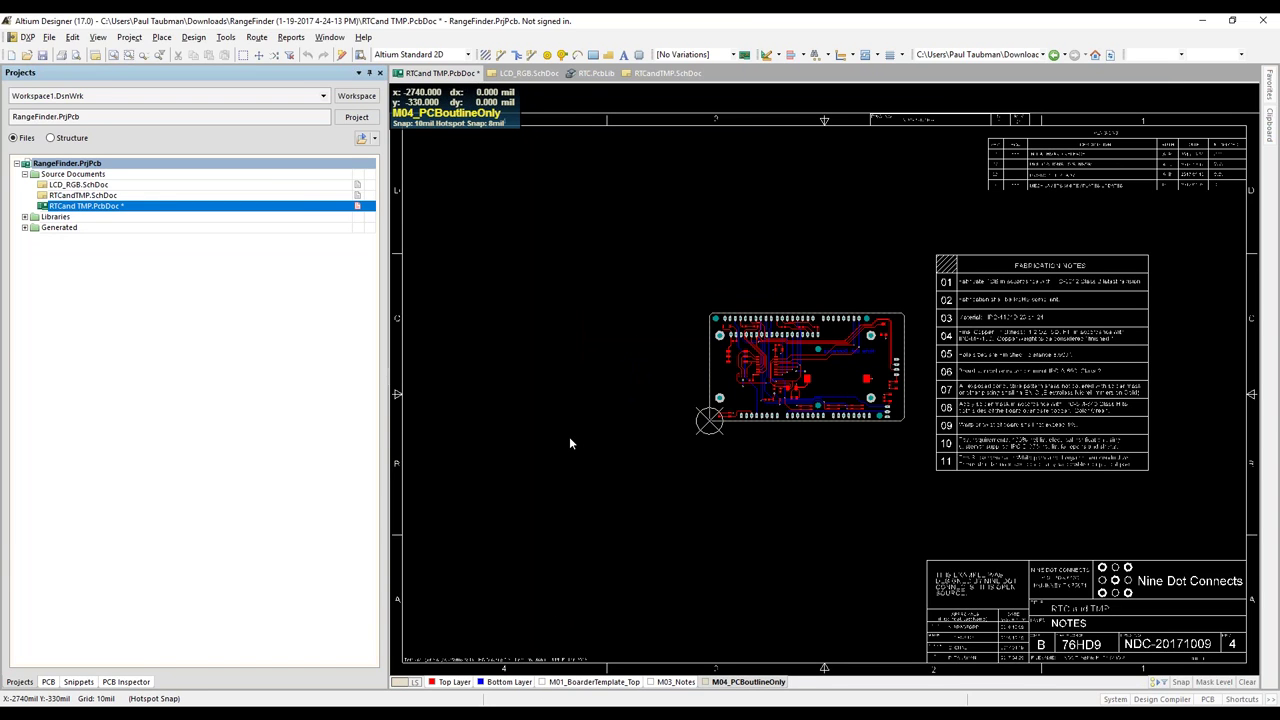
Isolate Top, Bottom, M01, M03_Notes and M04 in single-layer mode, then restore all layers
key("shift+s")
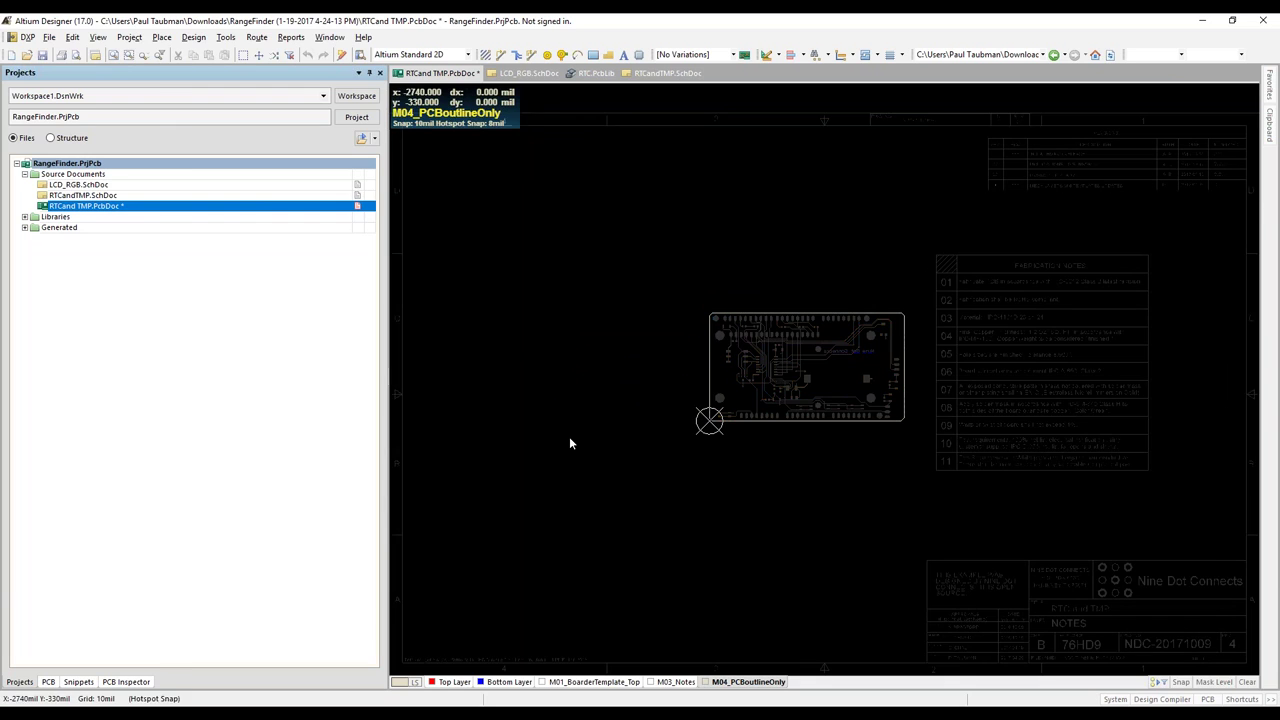
left_click(455, 682)
left_click(505, 683)
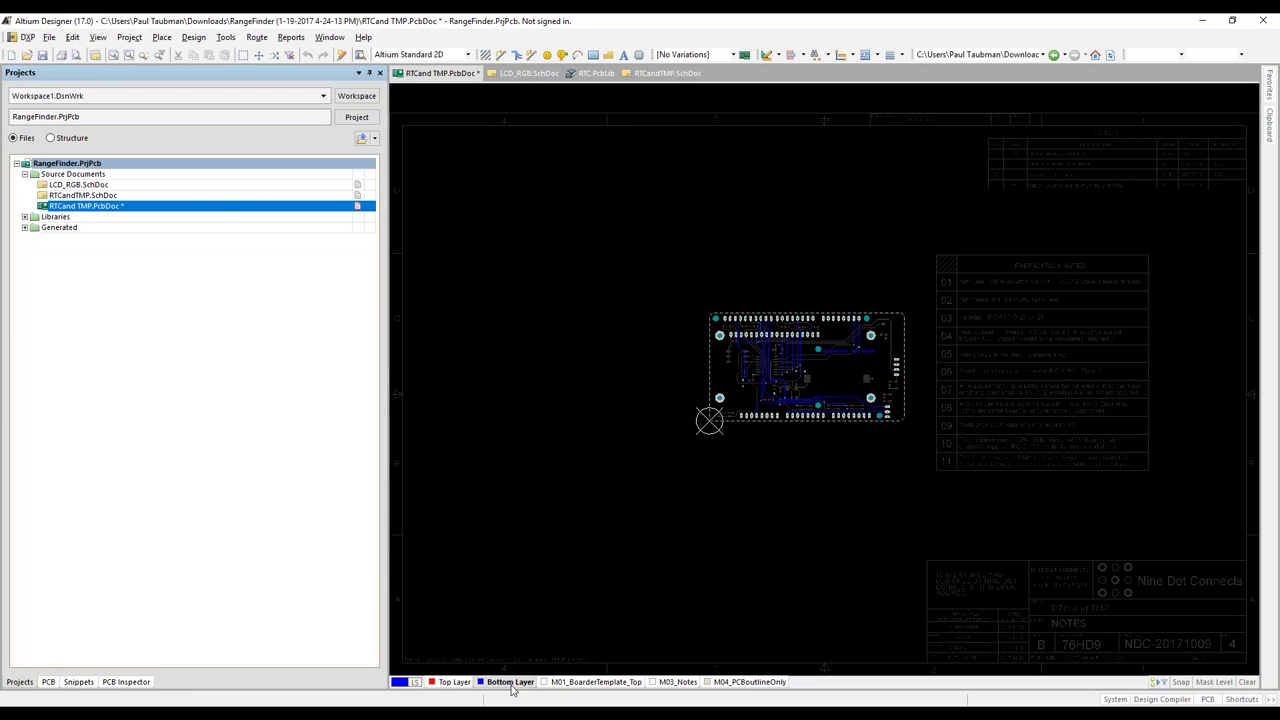
left_click(592, 682)
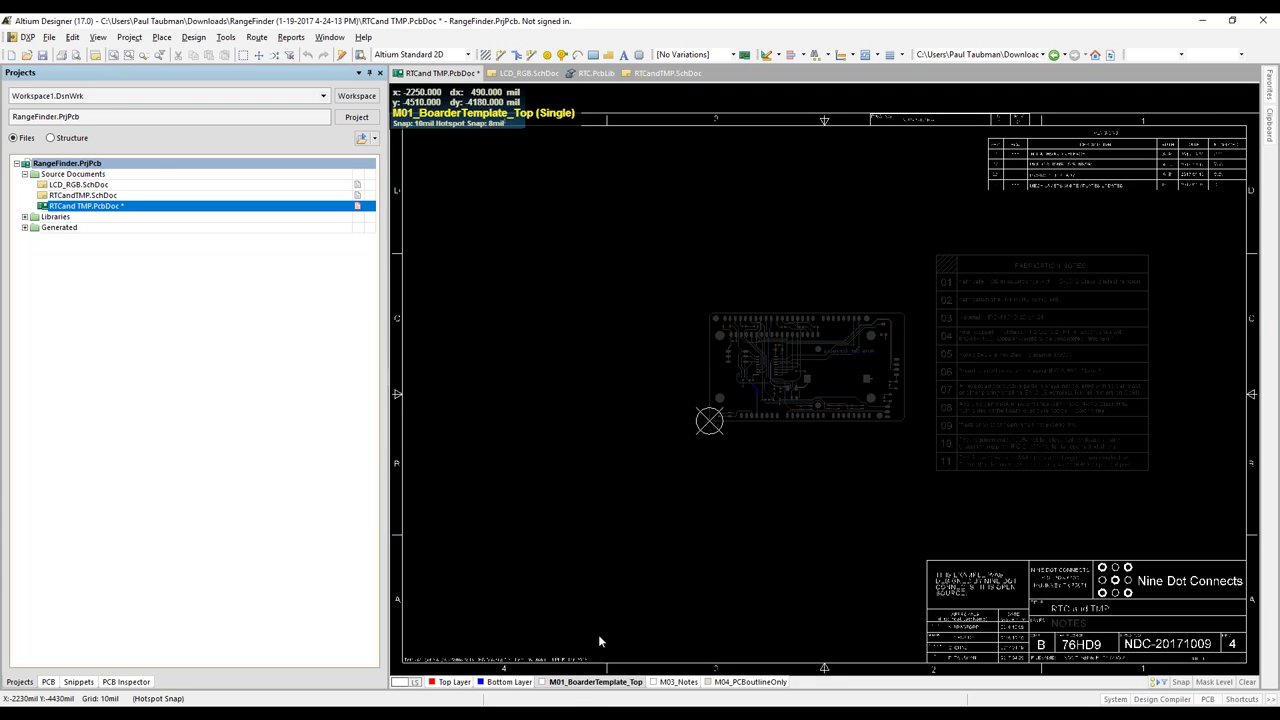
left_click(678, 682)
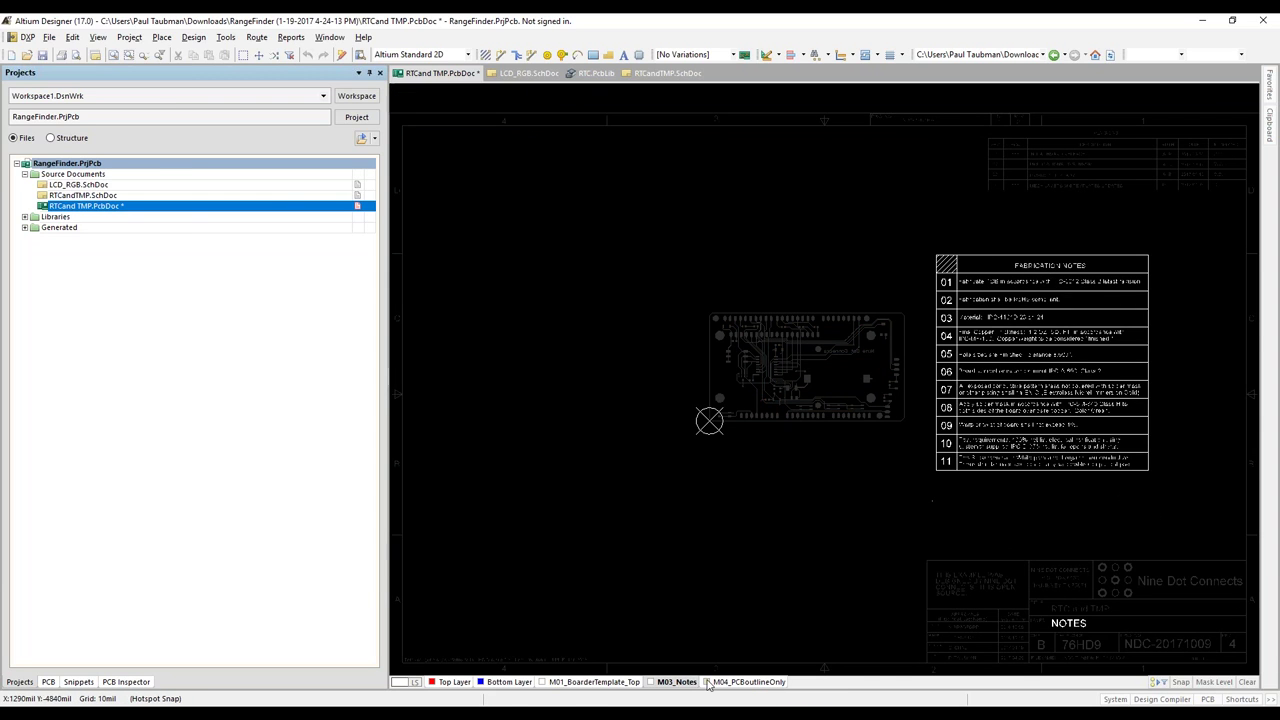
left_click(752, 681)
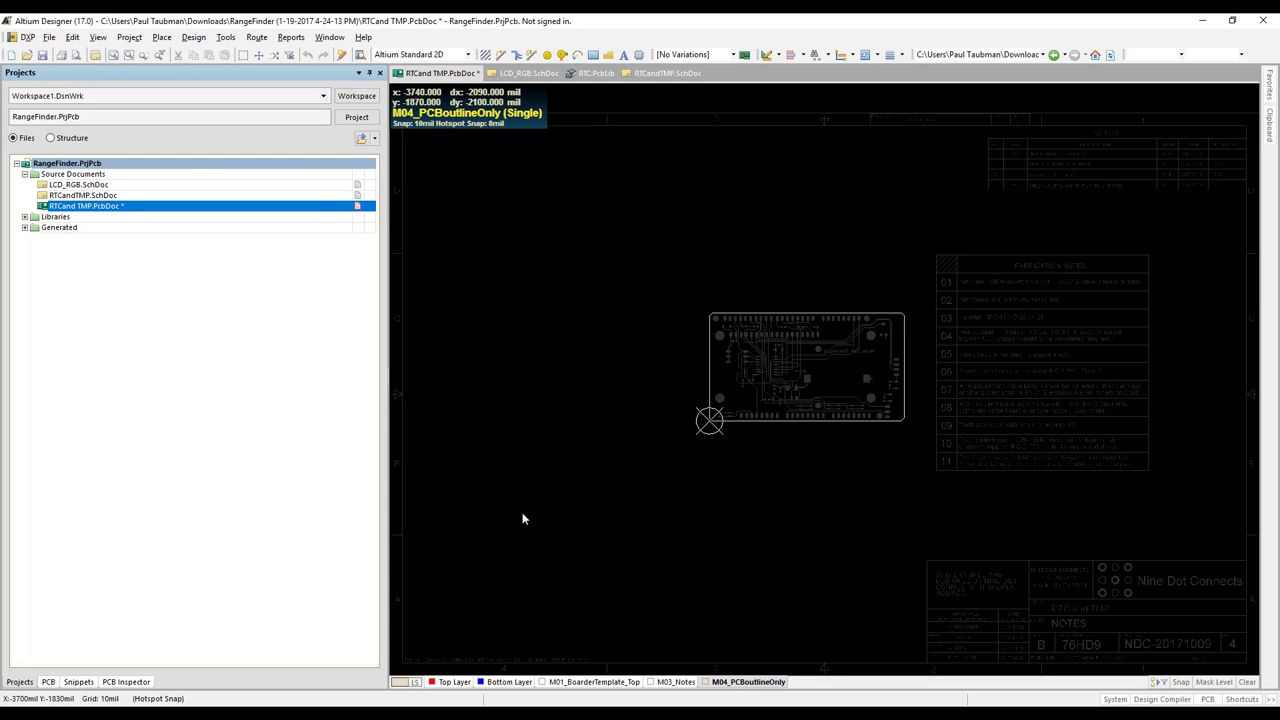
key("shift+s")
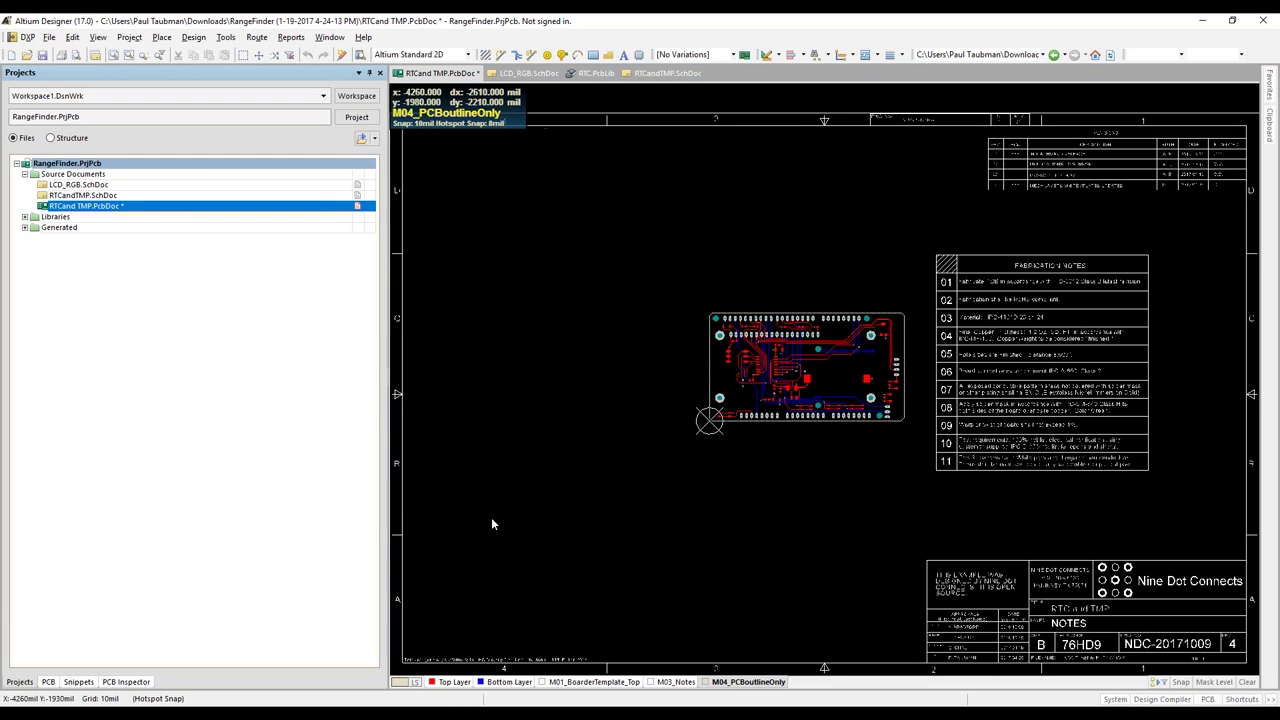
Apply the 06_Silk_Top layer set and pan to show the SILK - TOP title block
left_click(404, 681)
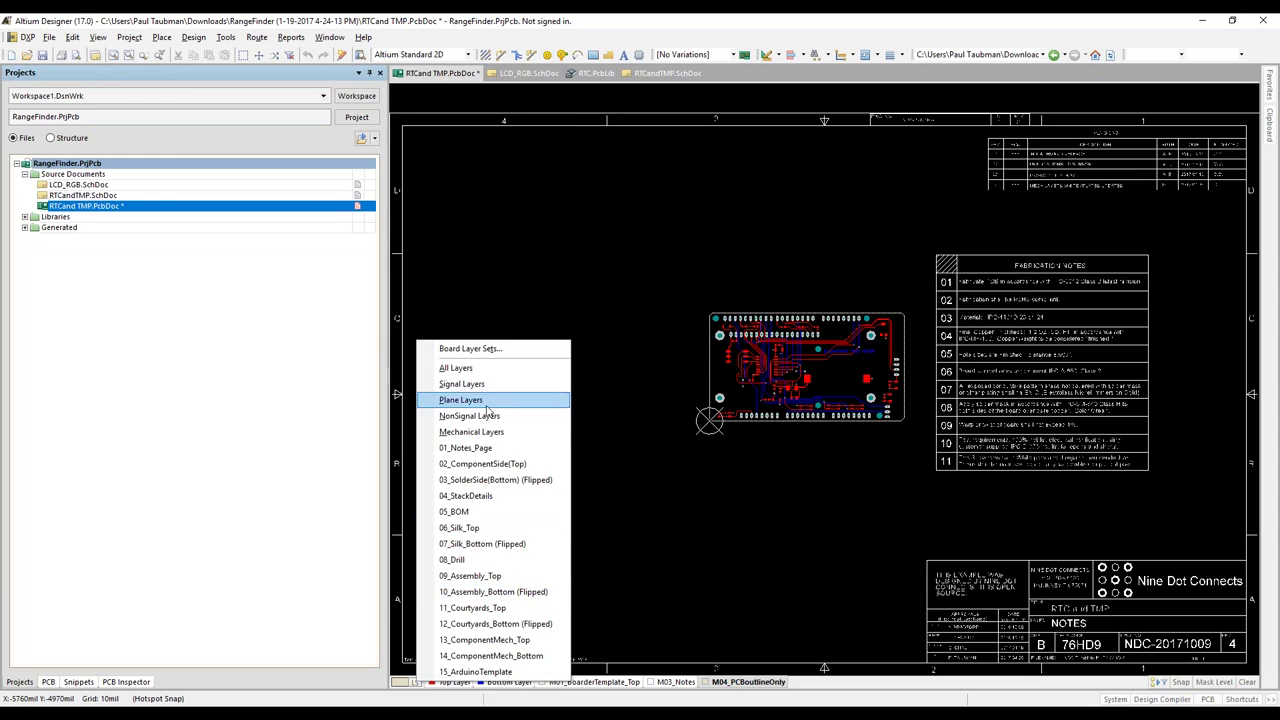
left_click(466, 528)
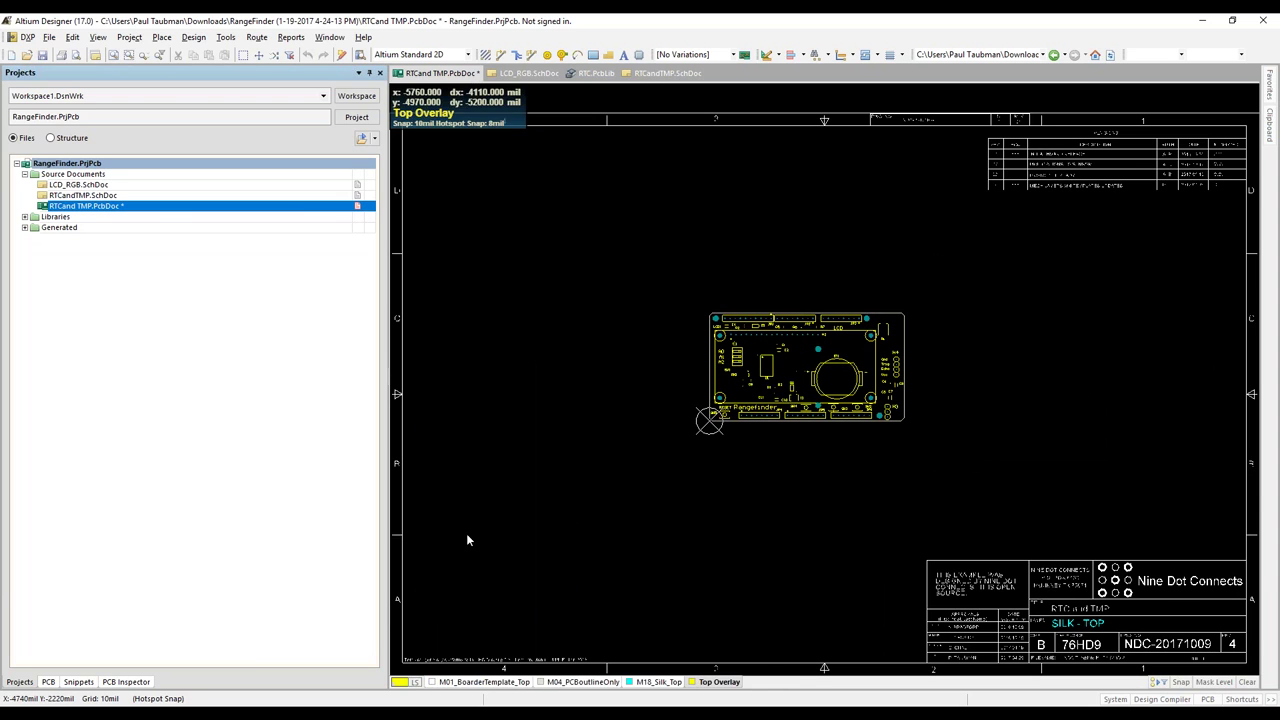
scroll(701, 542, "up", 3, "ctrl")
right_click_drag(831, 545, 823, 557)
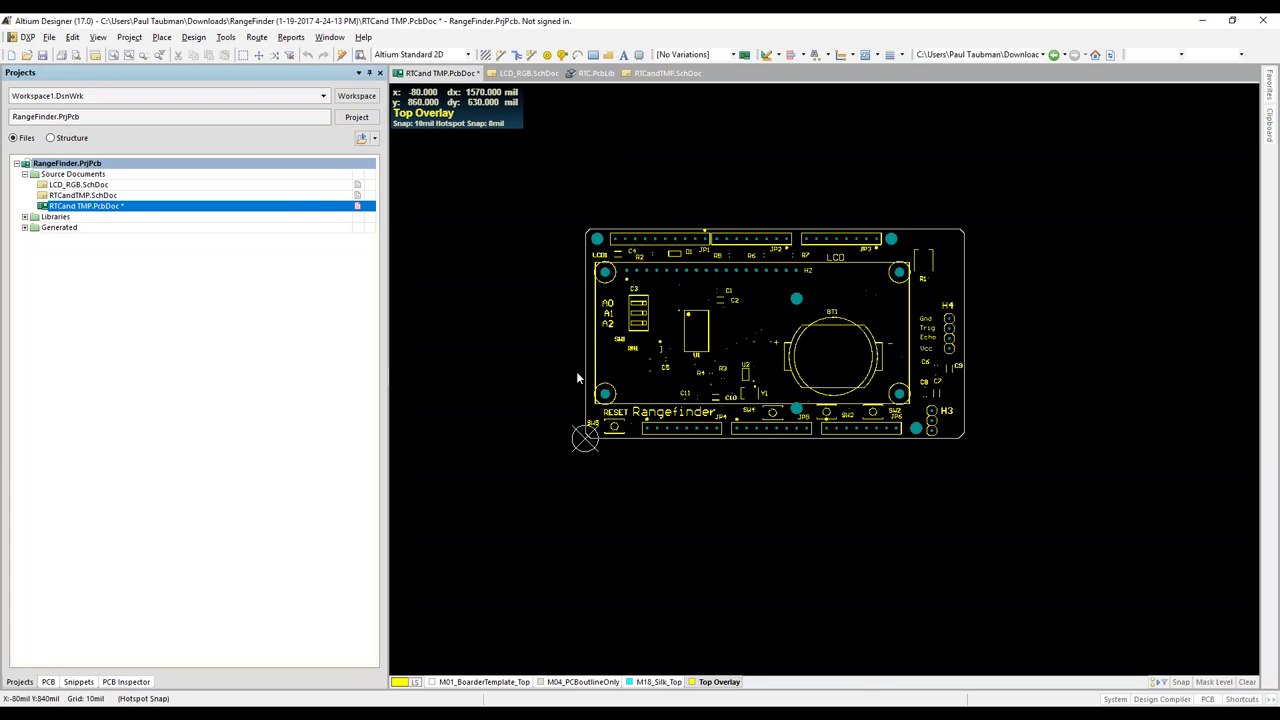
scroll(576, 371, "down", 3, "ctrl")
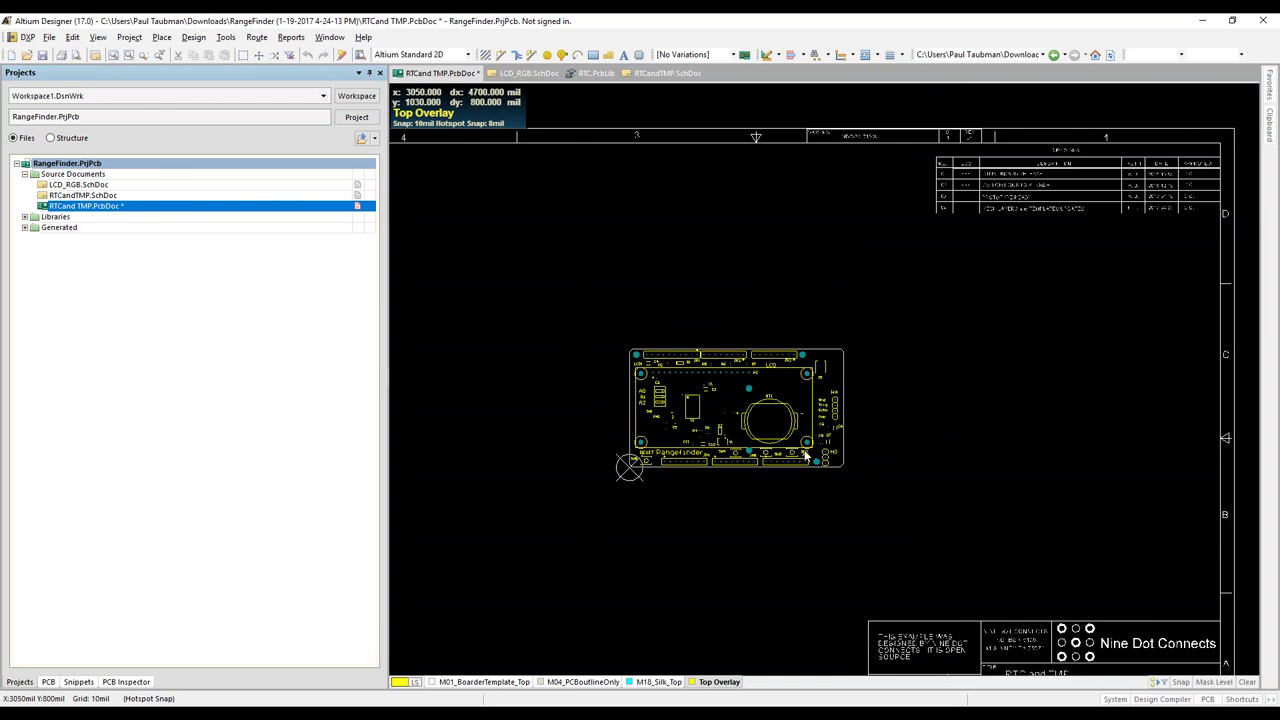
right_click_drag(1015, 492, 1006, 420)
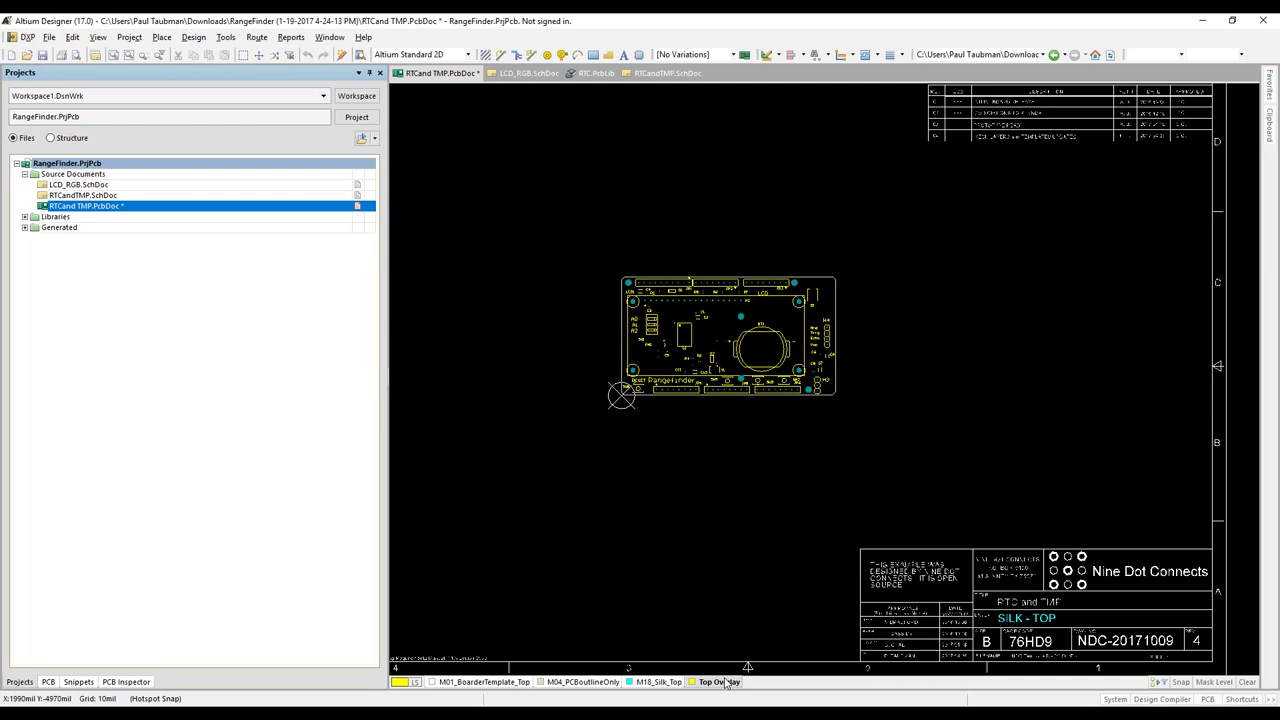
left_click(418, 686)
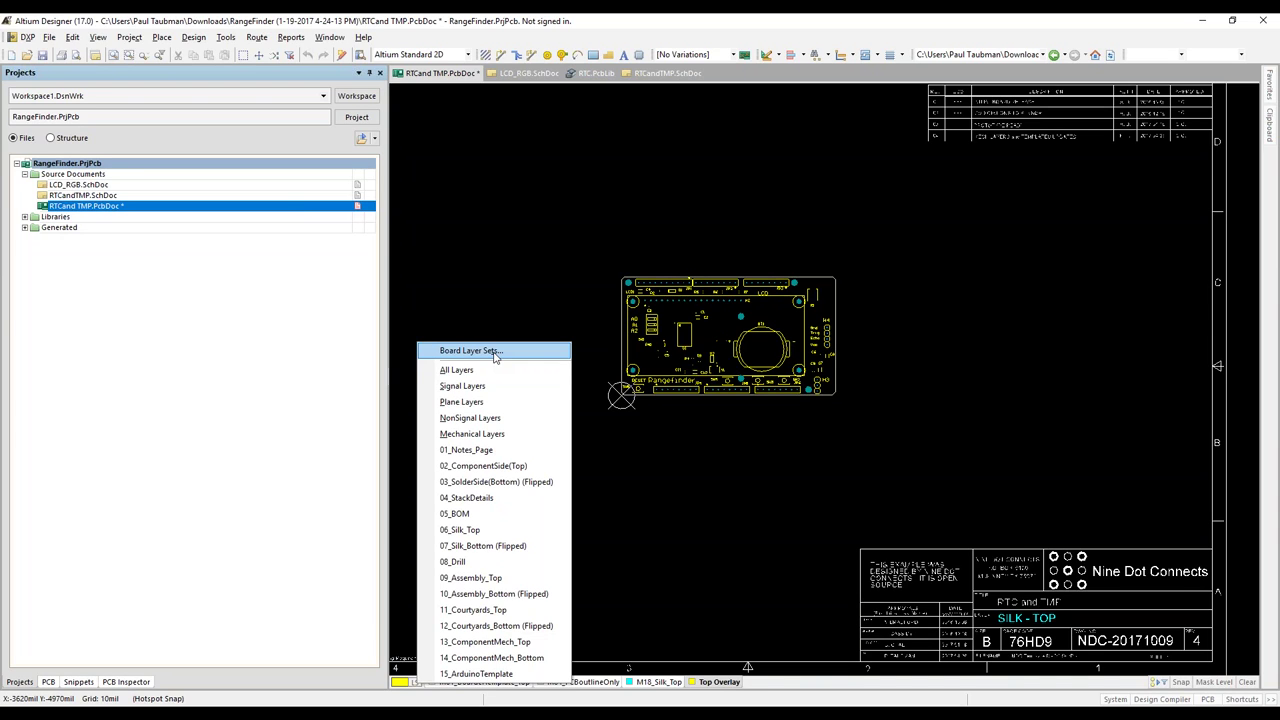
Create a new empty layer set in the Layer Sets Manager, and review 03_SolderSide's layers
left_click(487, 352)
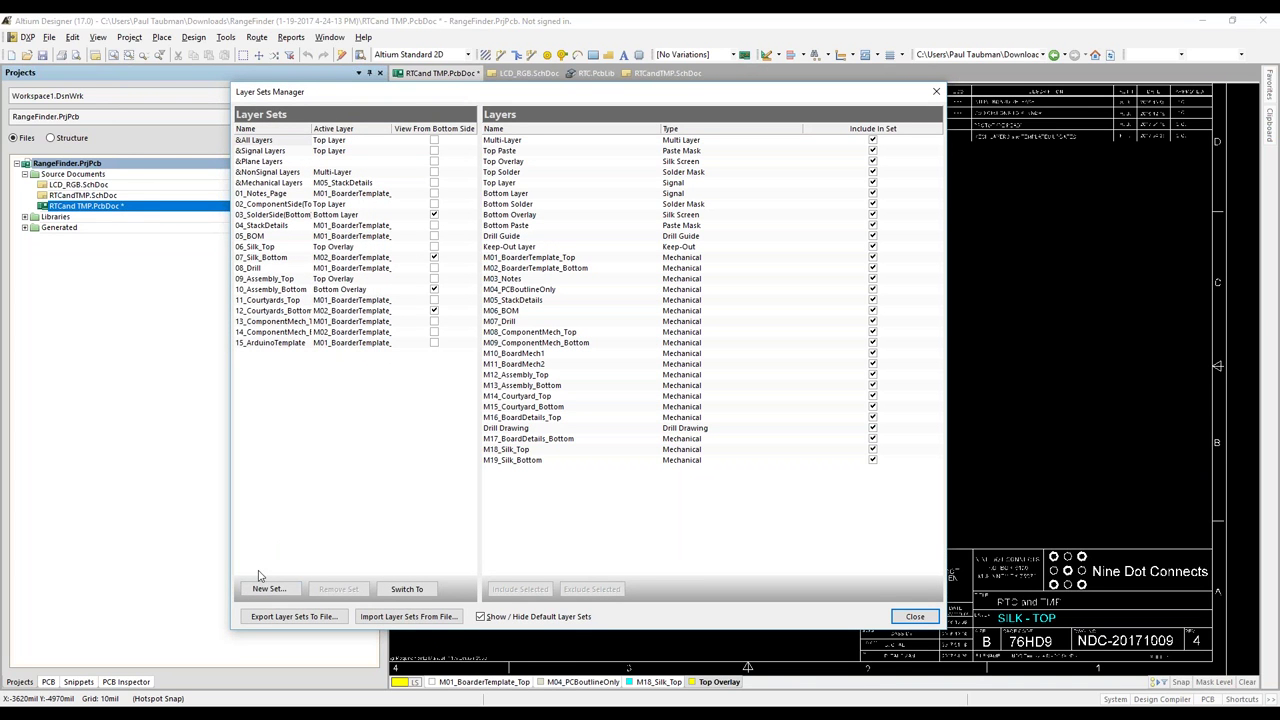
left_click(266, 589)
left_click(256, 606)
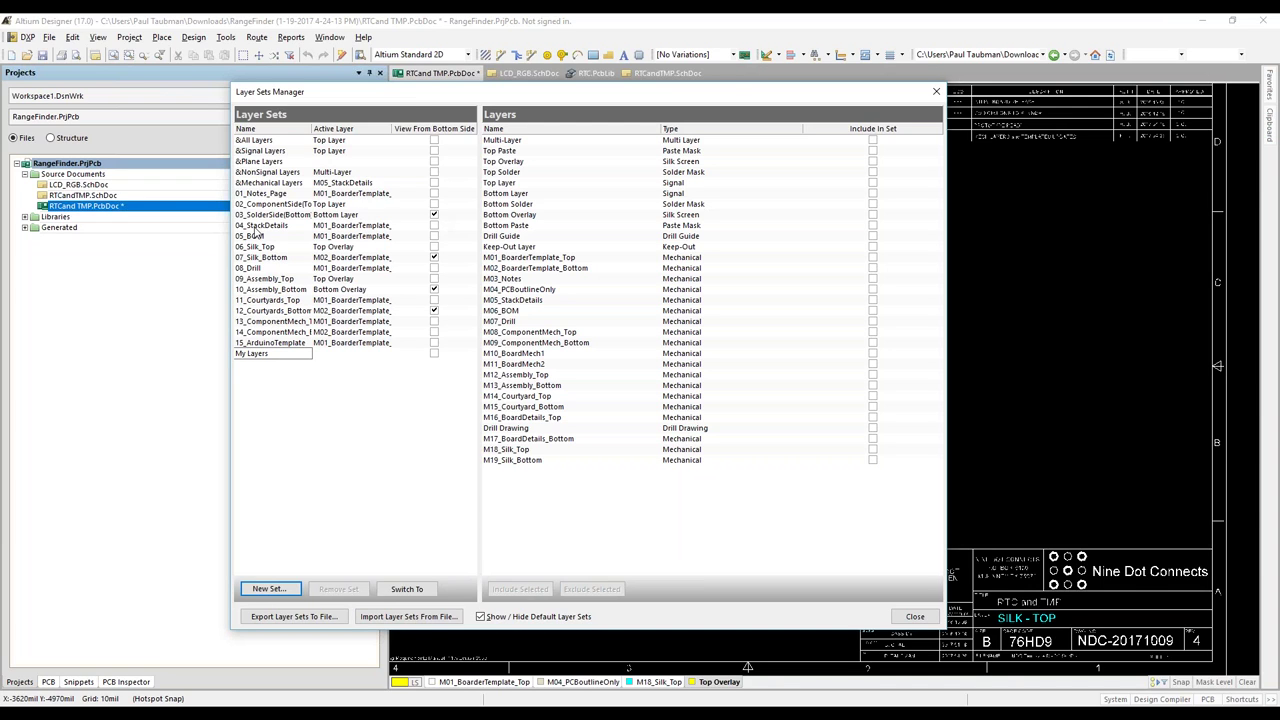
left_click(436, 218)
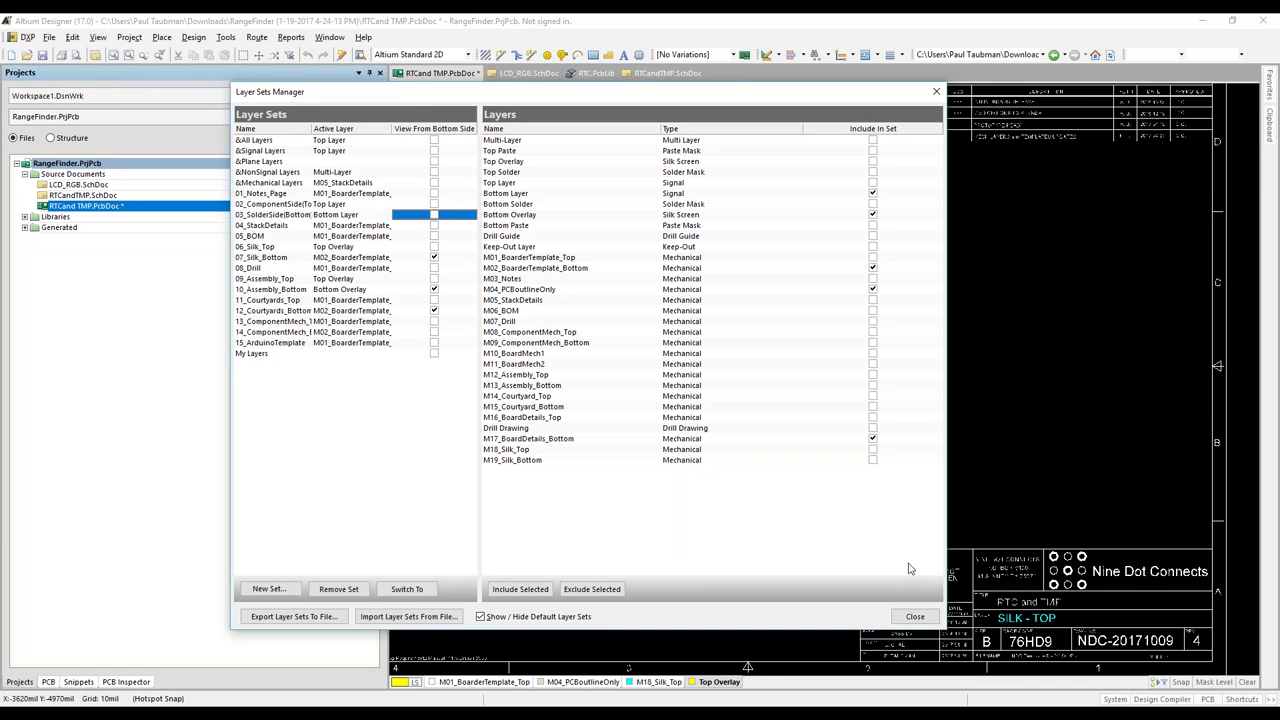
left_click(915, 617)
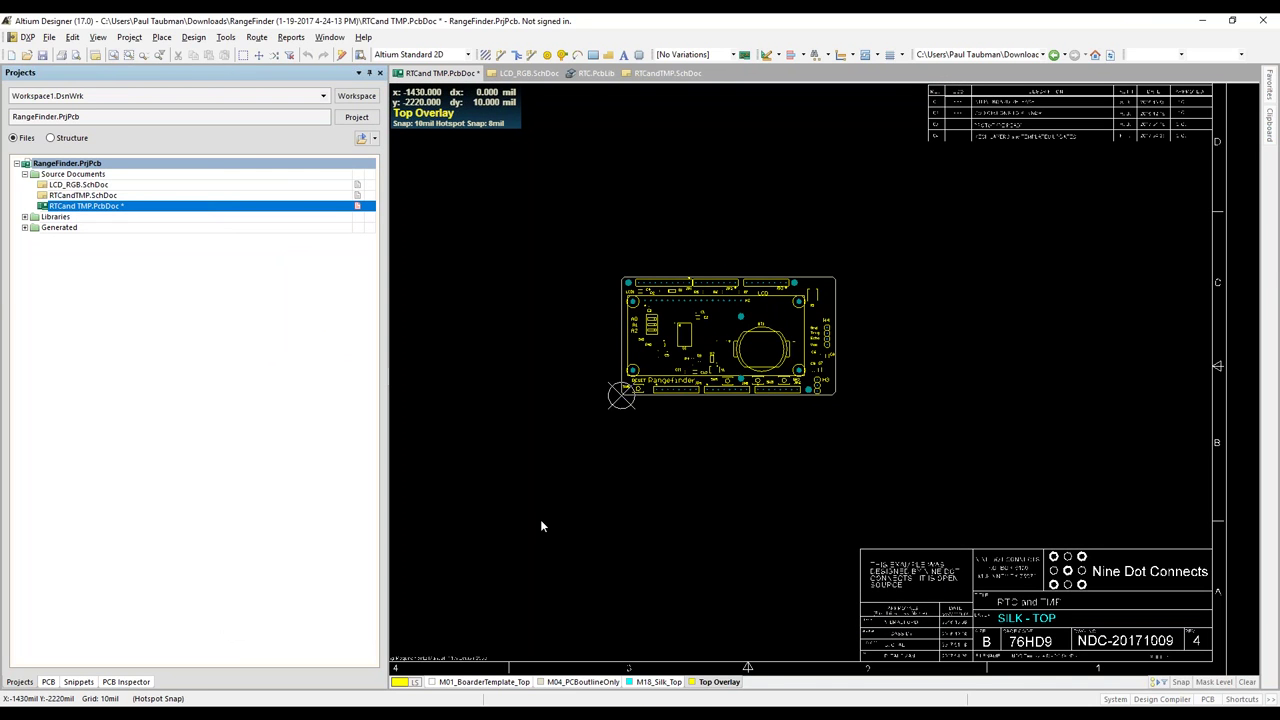
Apply the 03_SolderSide(Bottom) layer set, then reopen the Layer Sets Manager
left_click(413, 684)
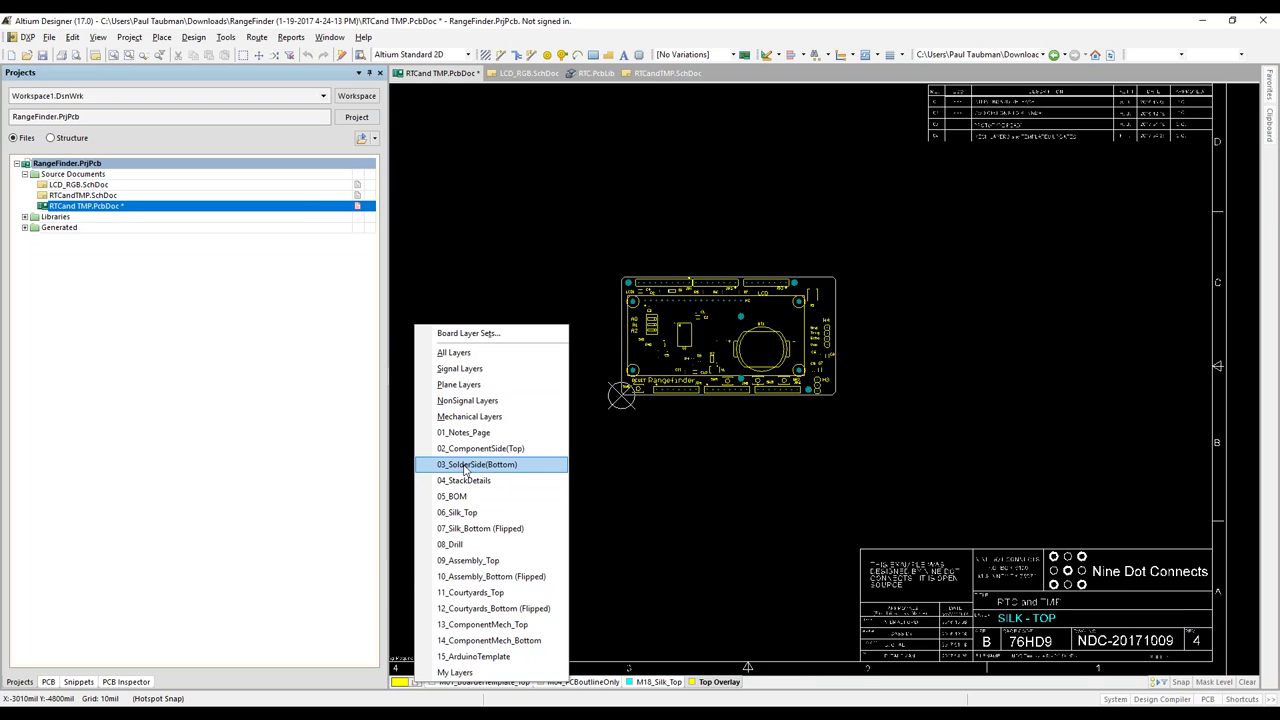
left_click(463, 466)
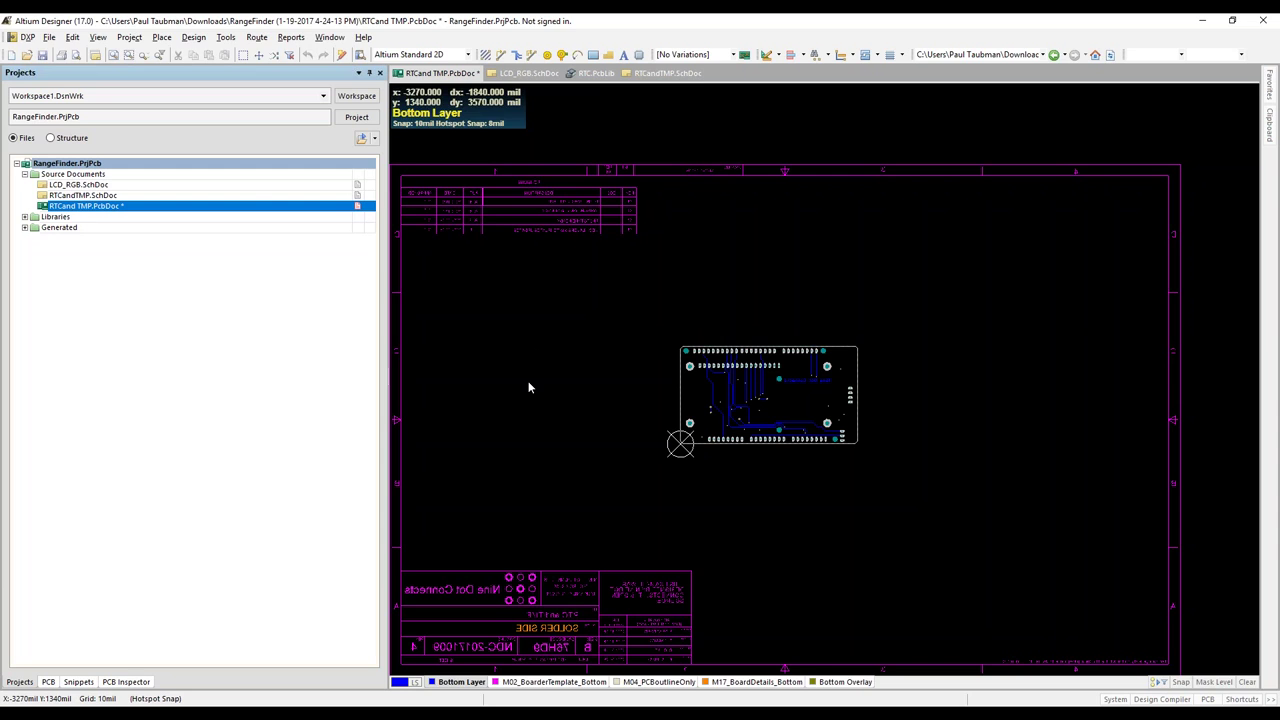
left_click(413, 682)
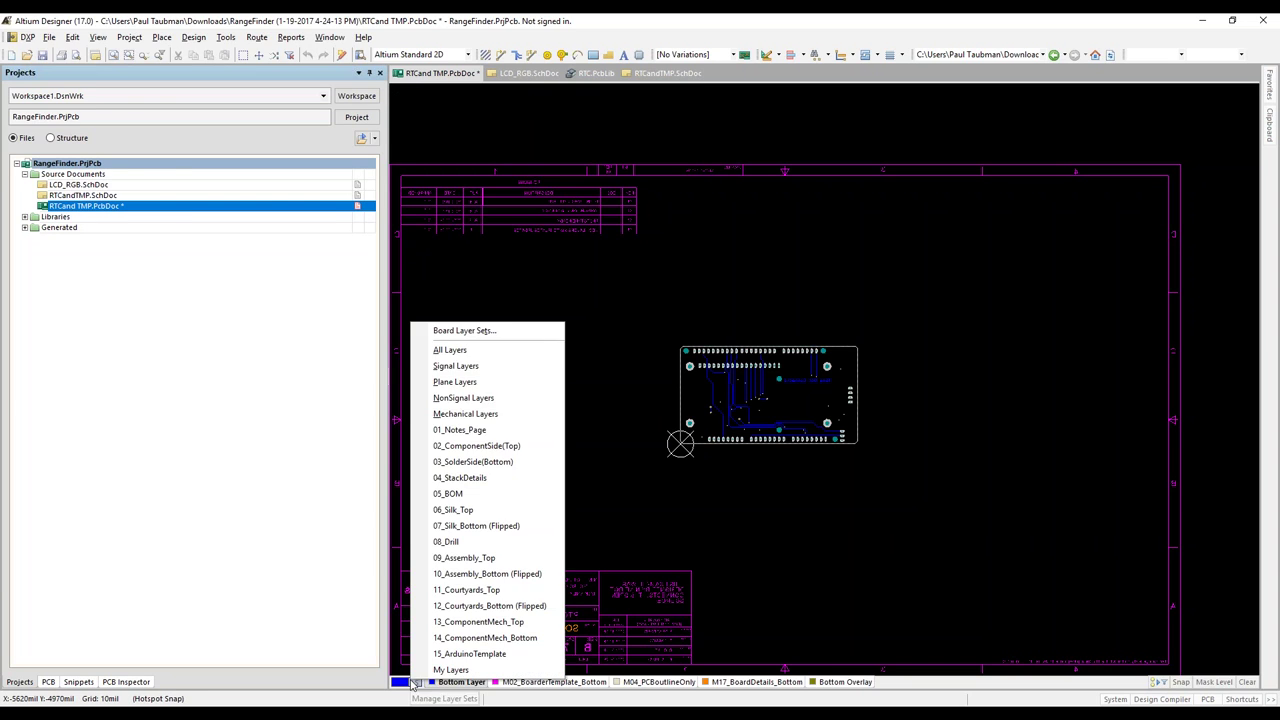
left_click(492, 332)
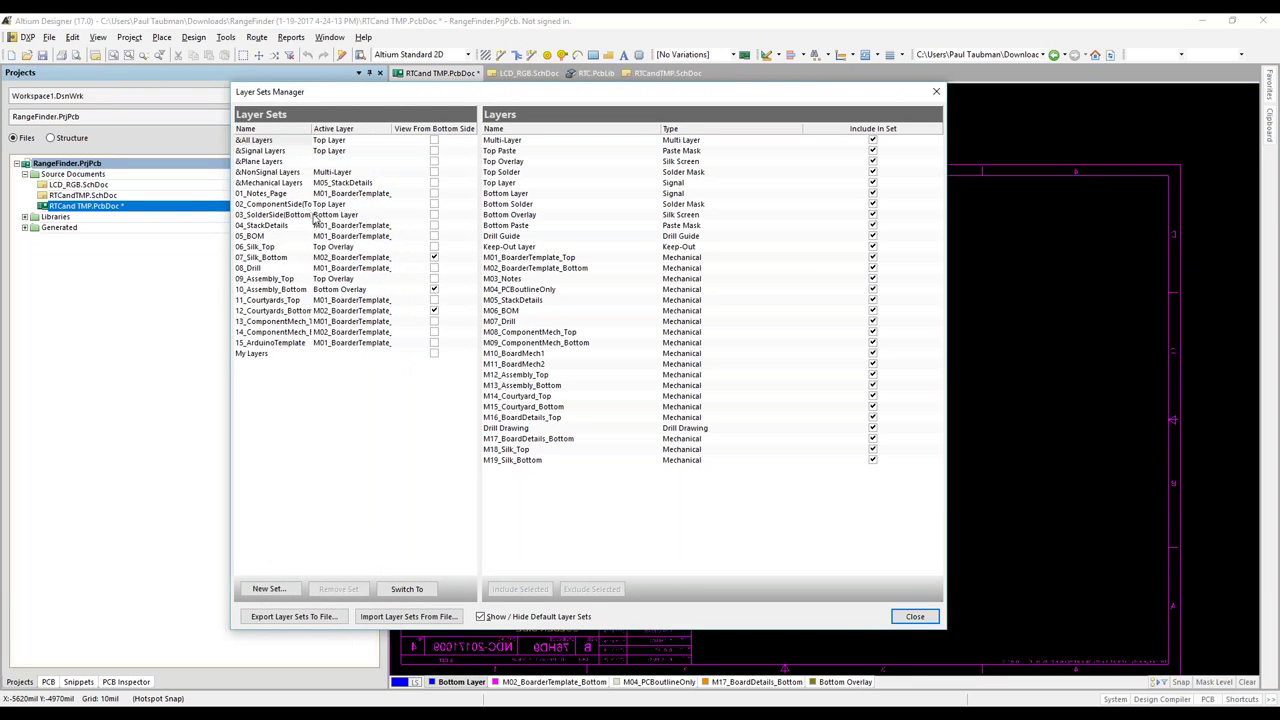
Enable View From Bottom Side for 03_SolderSide(Bottom) and close the manager
left_click(279, 216)
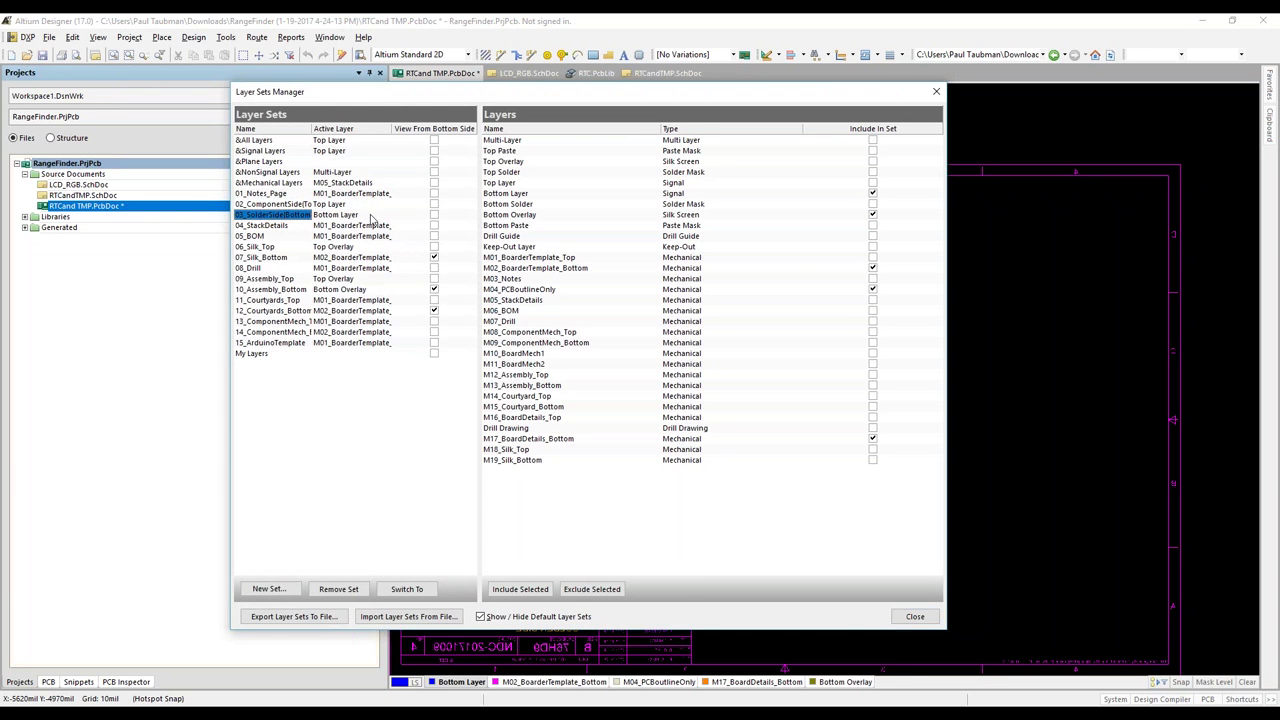
left_click(435, 216)
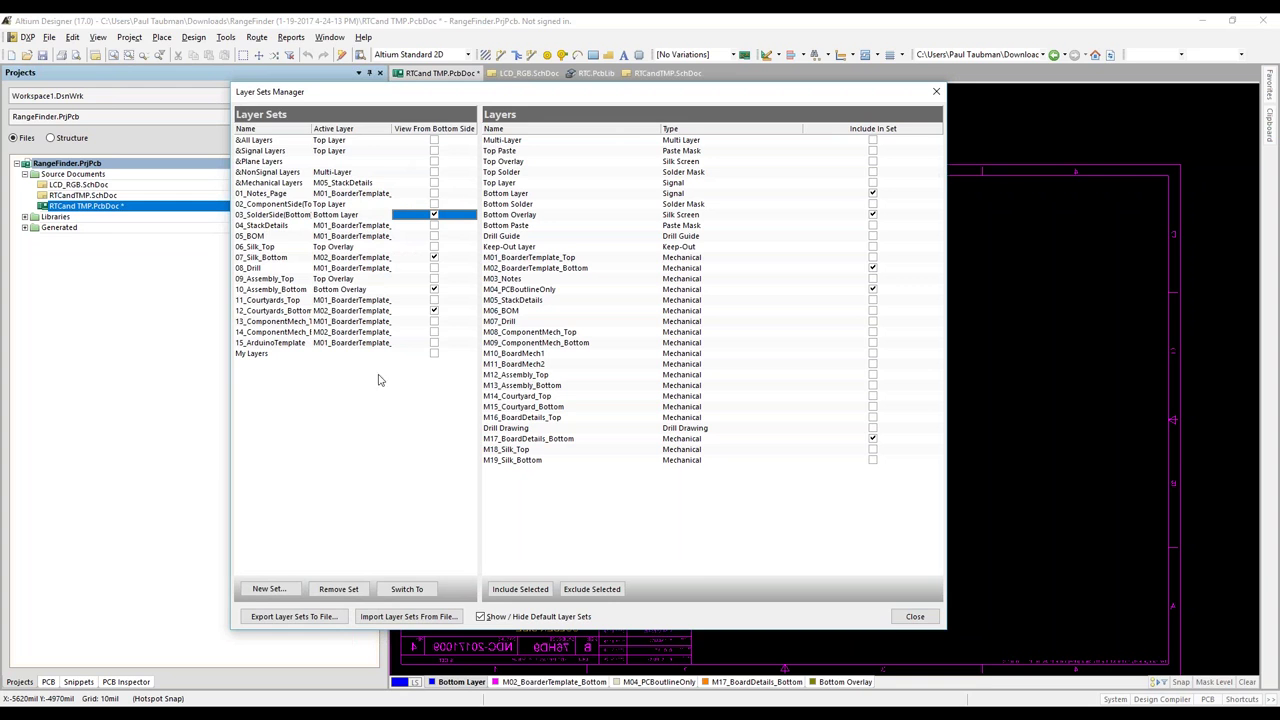
left_click(915, 616)
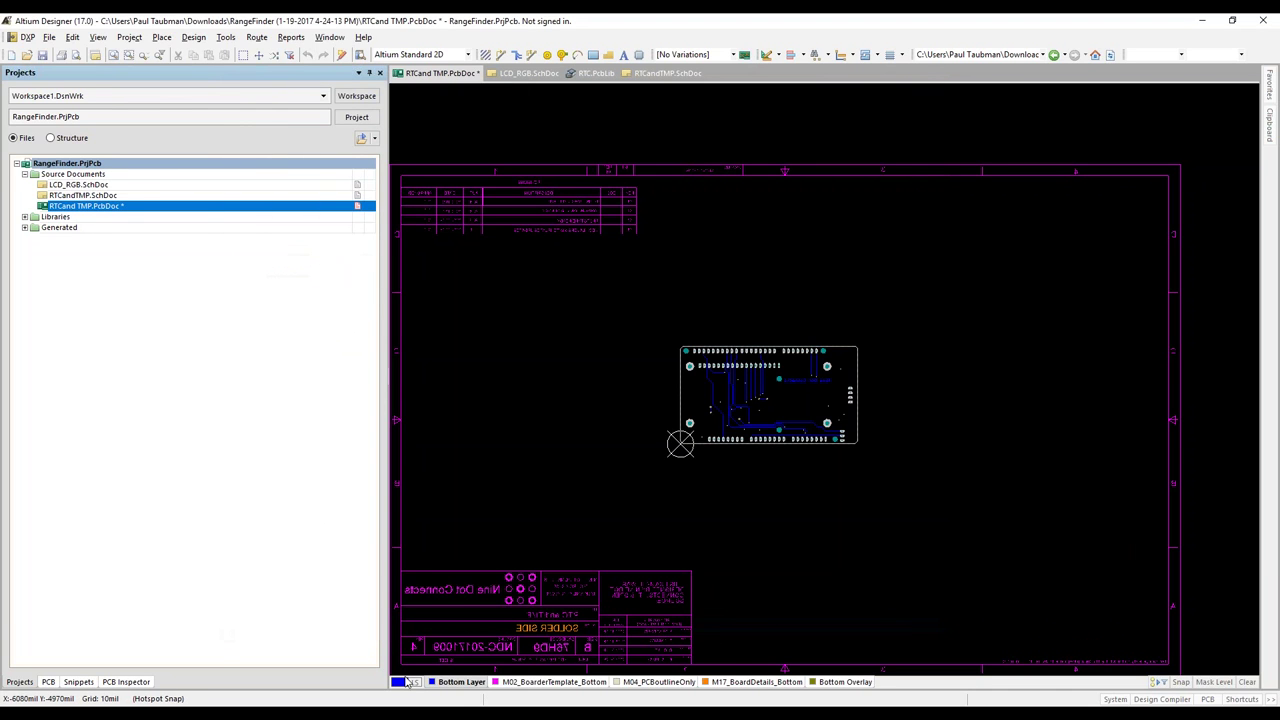
Try the 03_SolderSide(Bottom), 11_Courtyards_Top and 08_Drill layer sets in turn
left_click(405, 681)
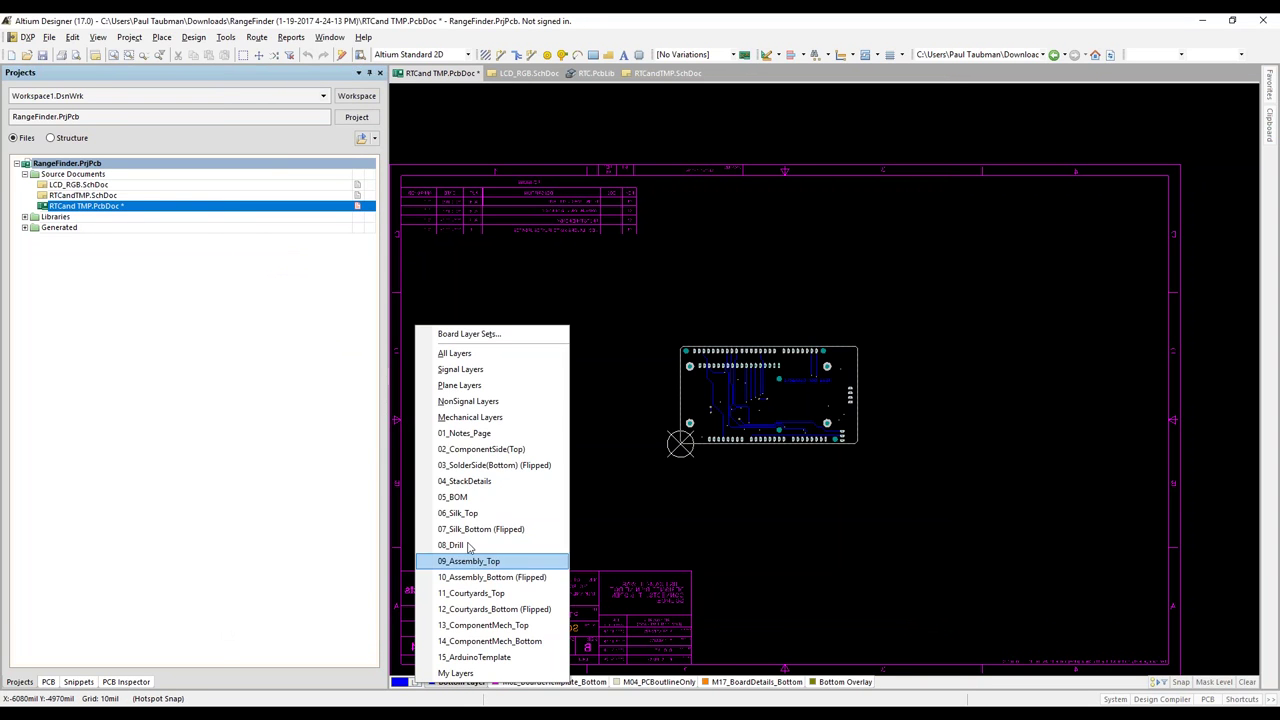
left_click(474, 466)
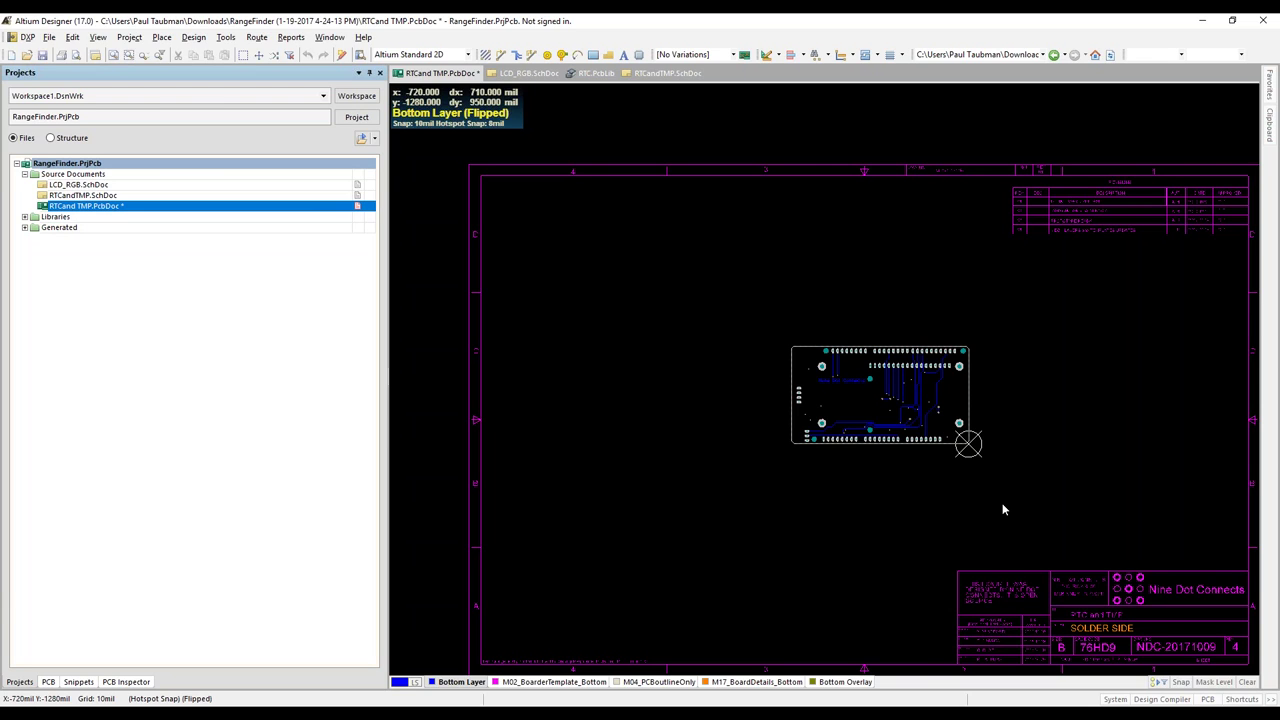
left_click(414, 684)
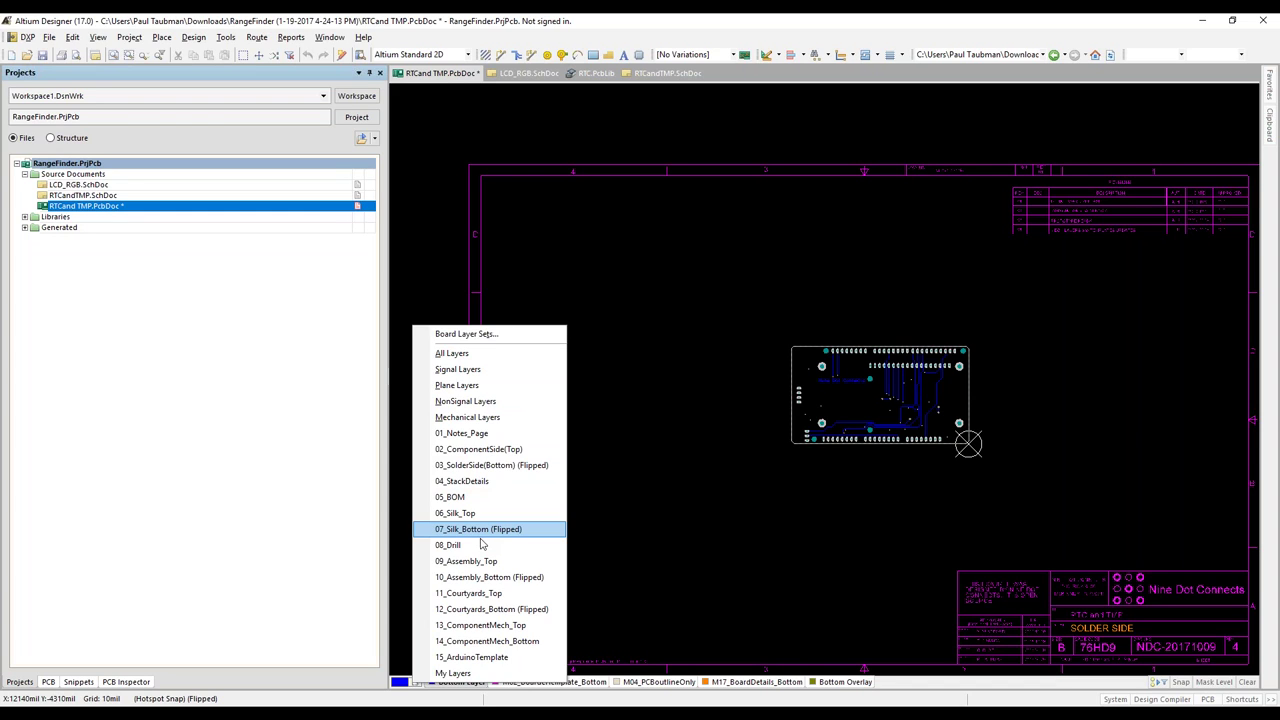
left_click(466, 593)
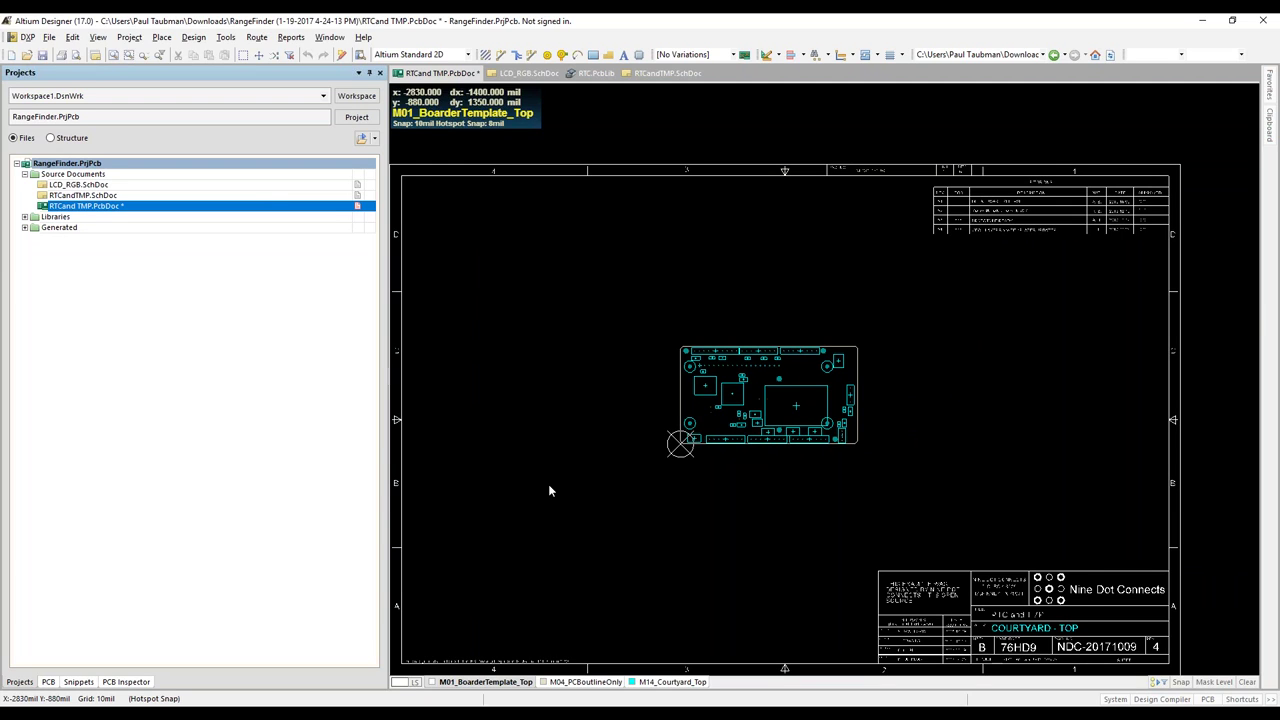
left_click(417, 684)
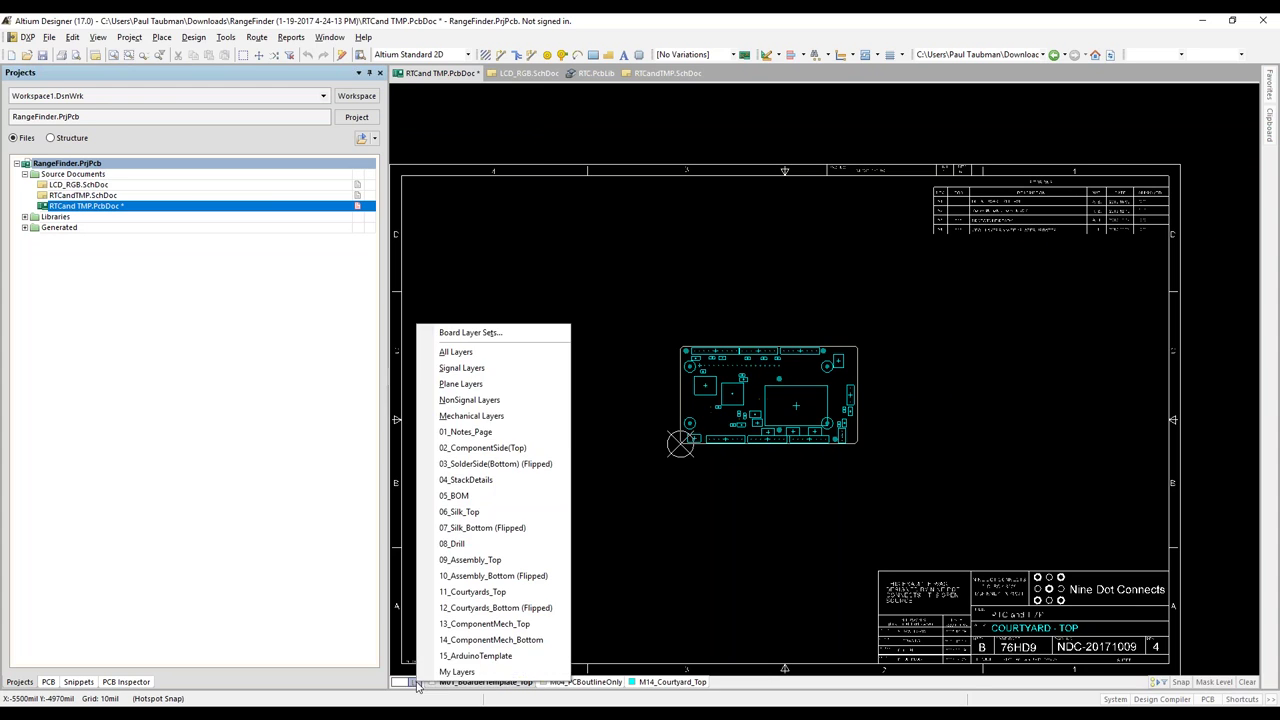
left_click(484, 544)
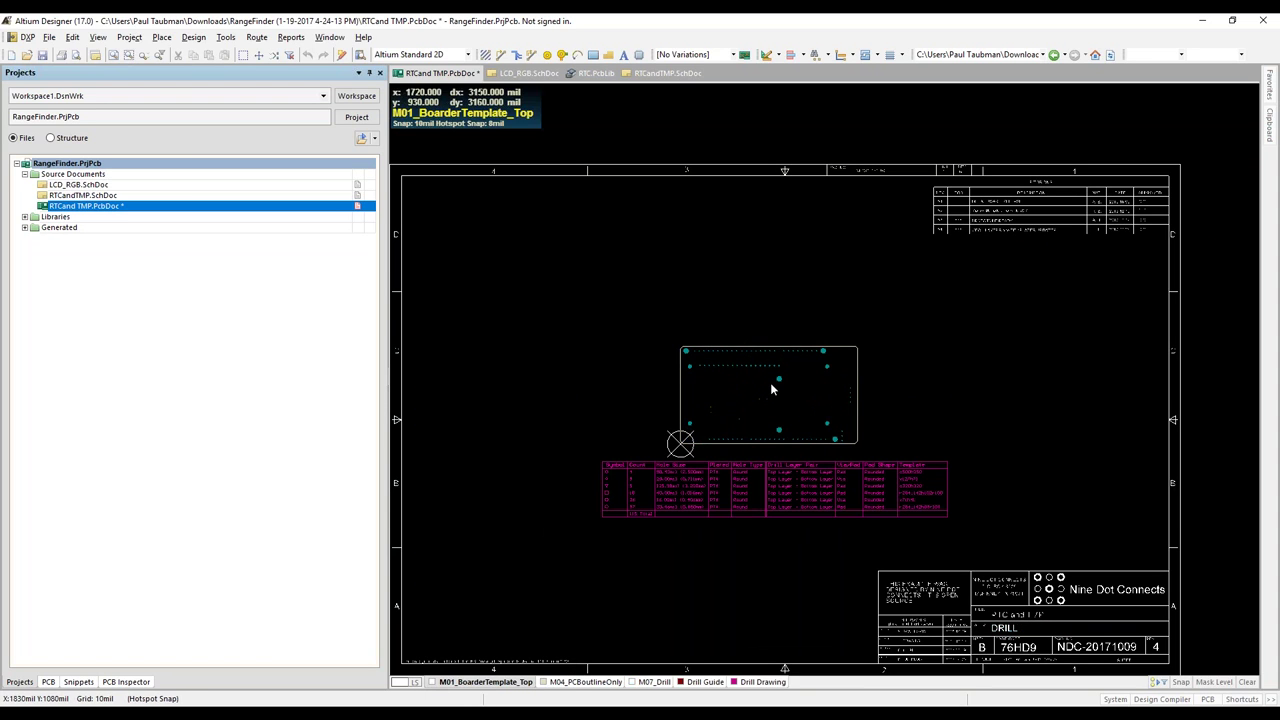
Apply the 12_Assembly_Top layer set, zoom onto the board, and bring up View Configurations
left_click(418, 684)
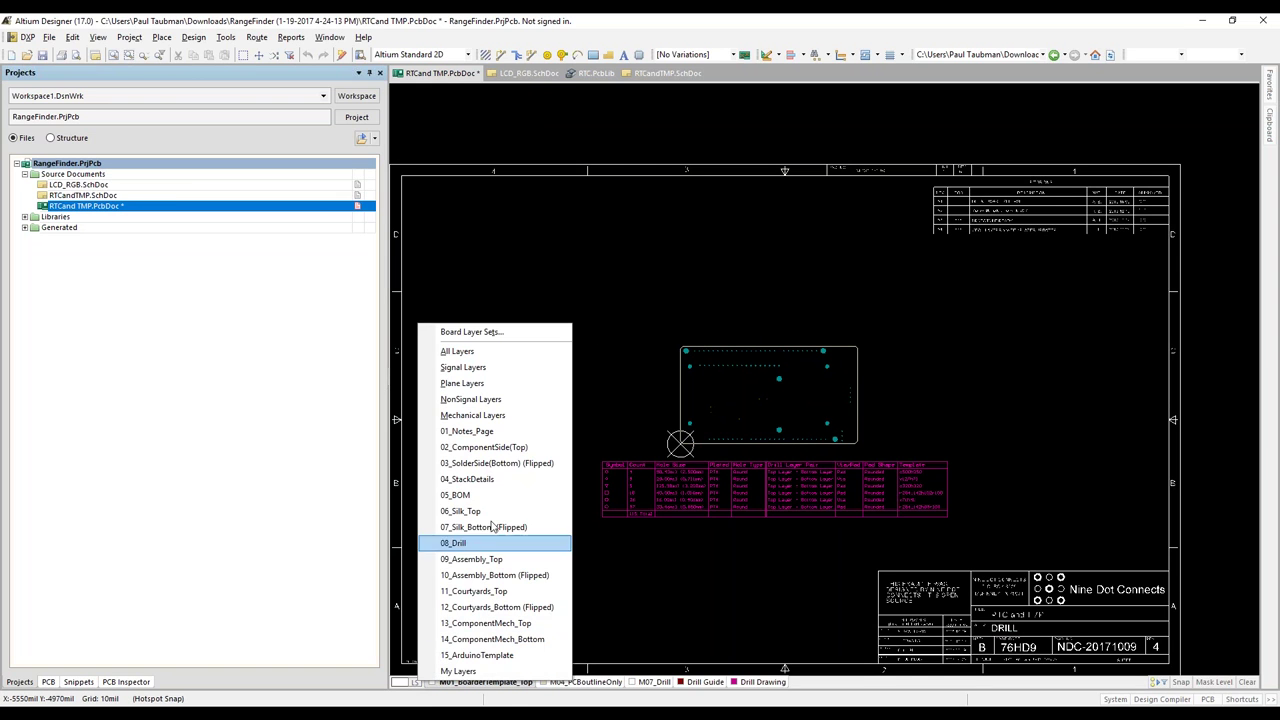
left_click(486, 557)
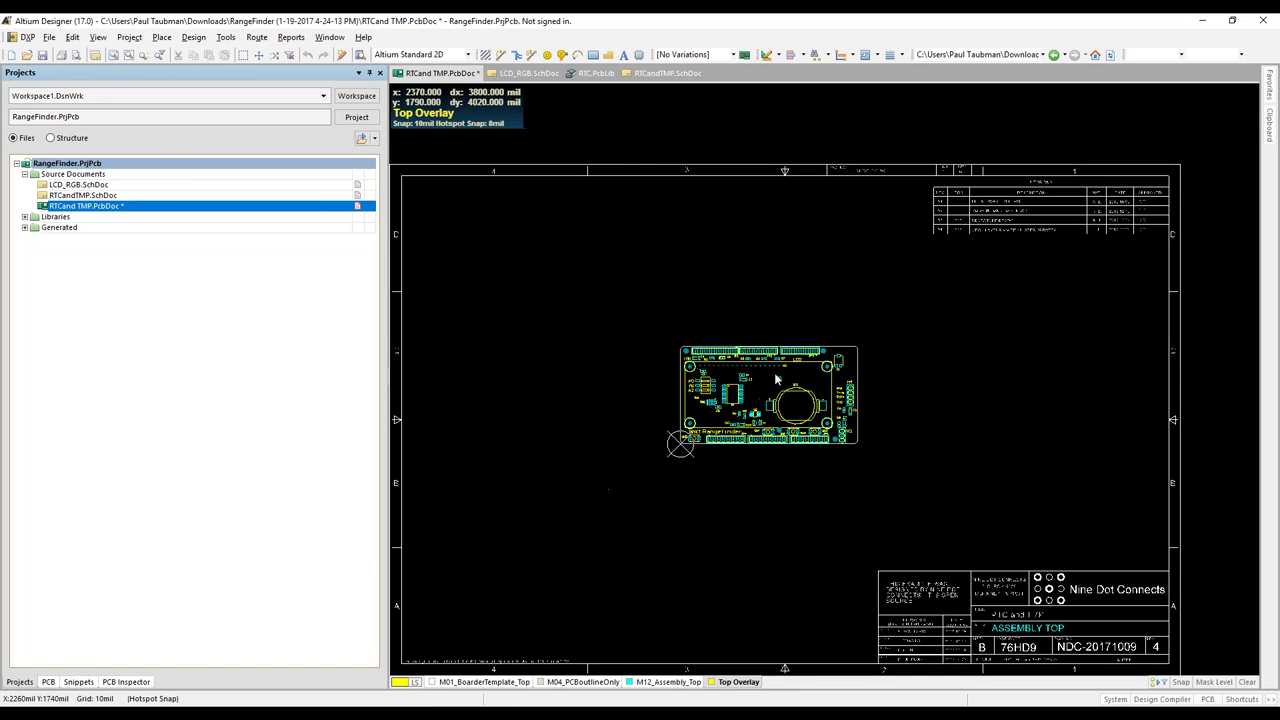
scroll(743, 441, "up", 4, "ctrl")
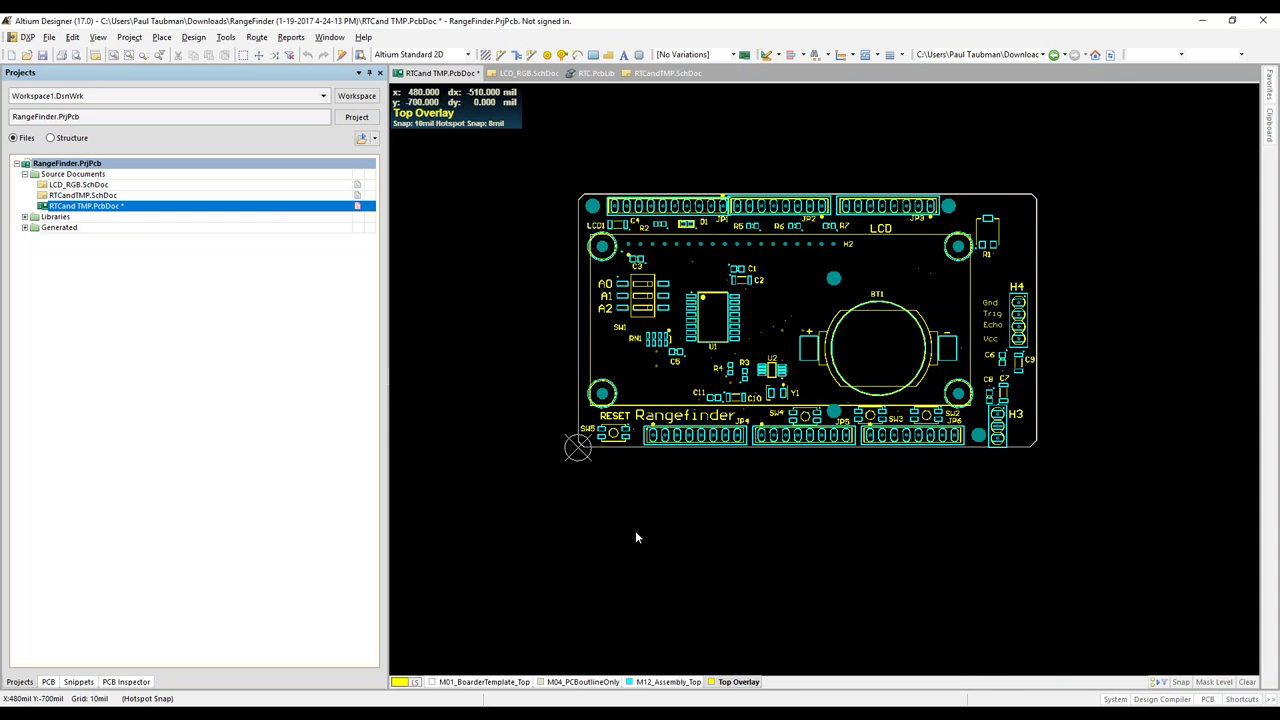
key("l")
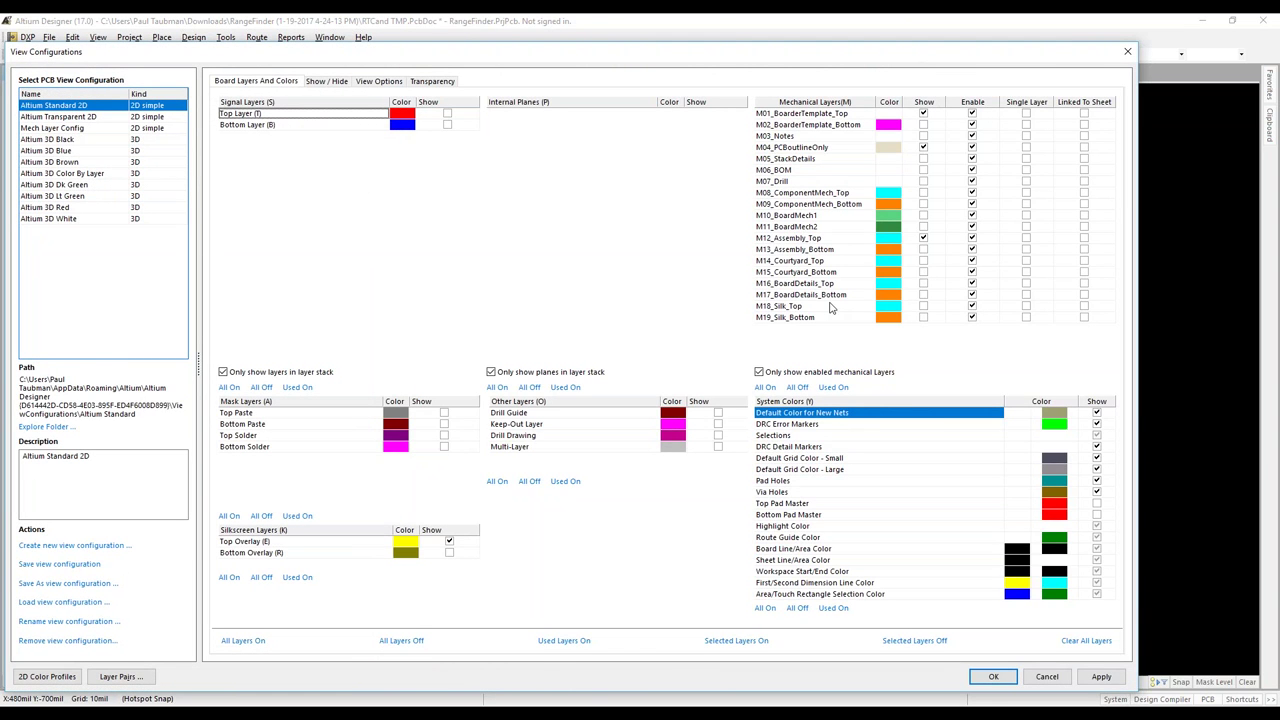
Cancel View Configurations three times without changes, then switch to the Nine Dot Connects browser window
left_click(1047, 677)
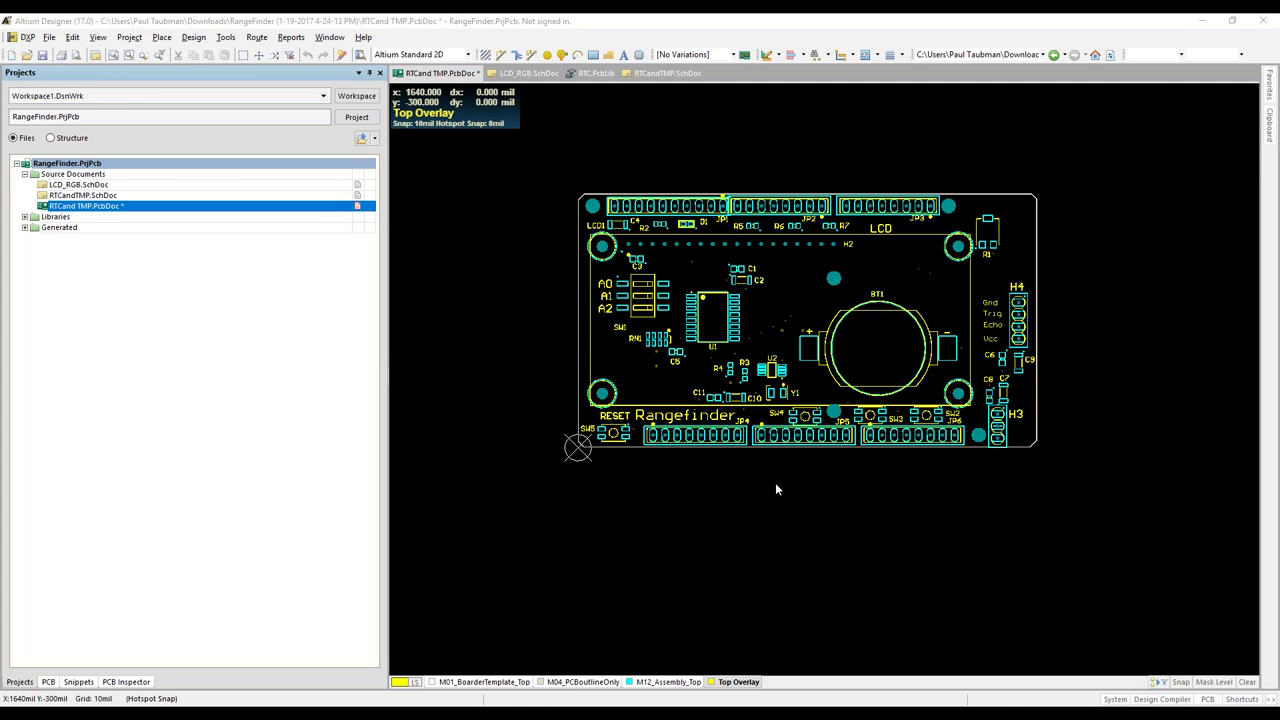
key("l")
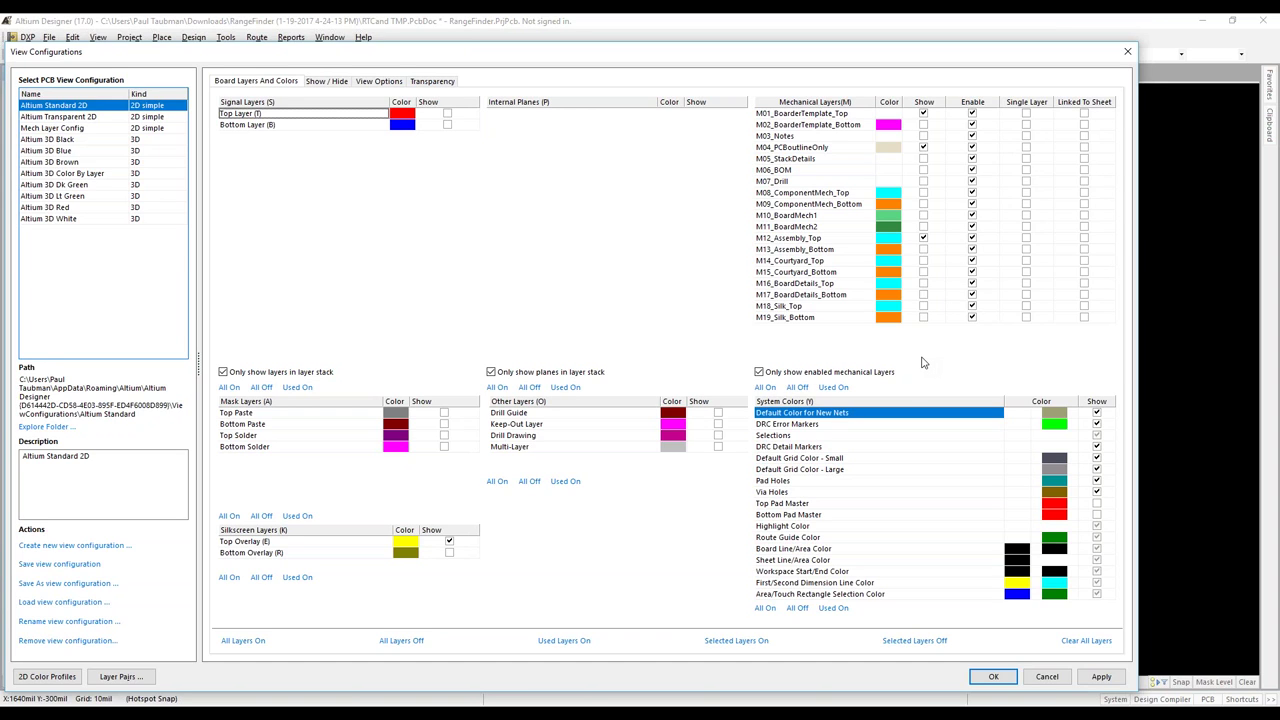
left_click(1045, 680)
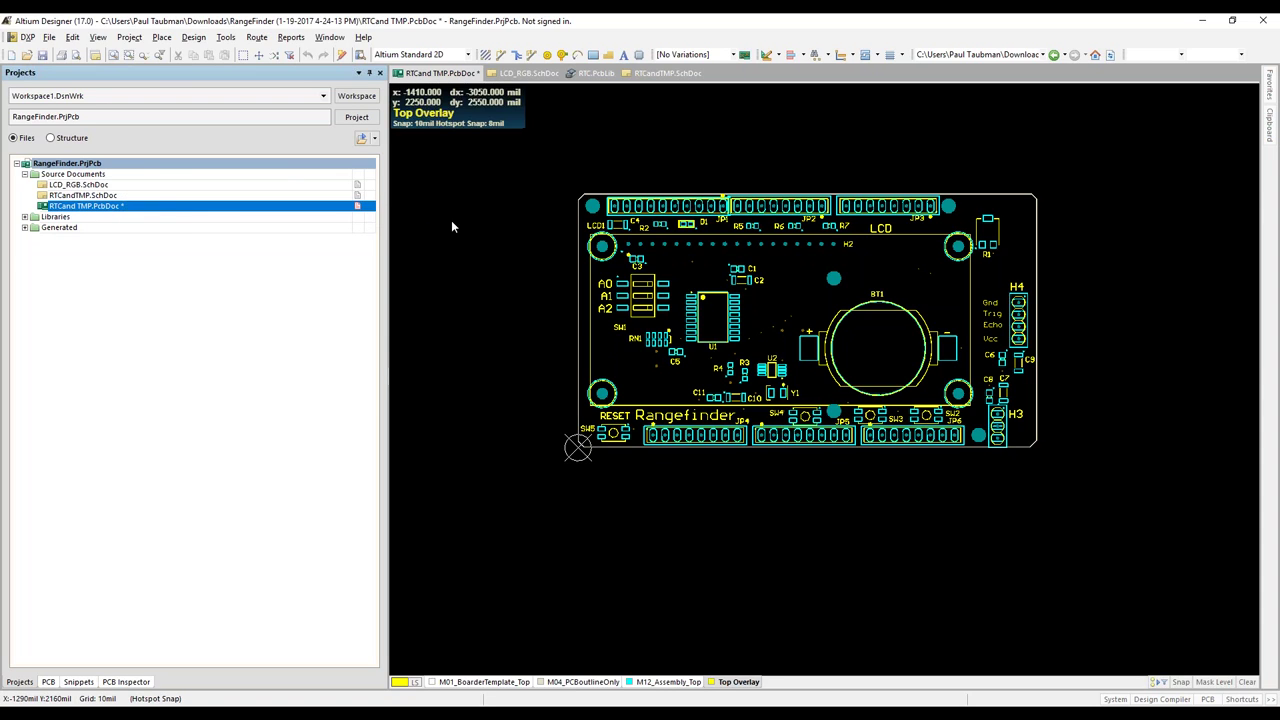
key("l")
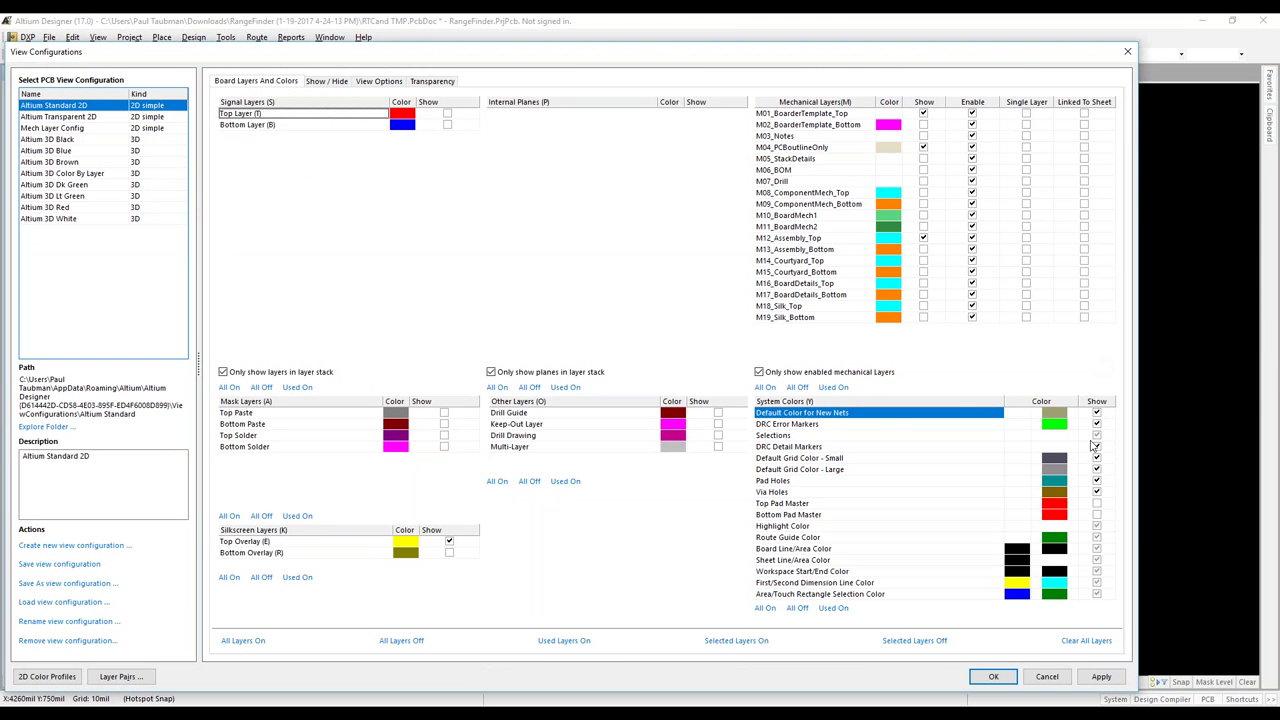
left_click(1047, 678)
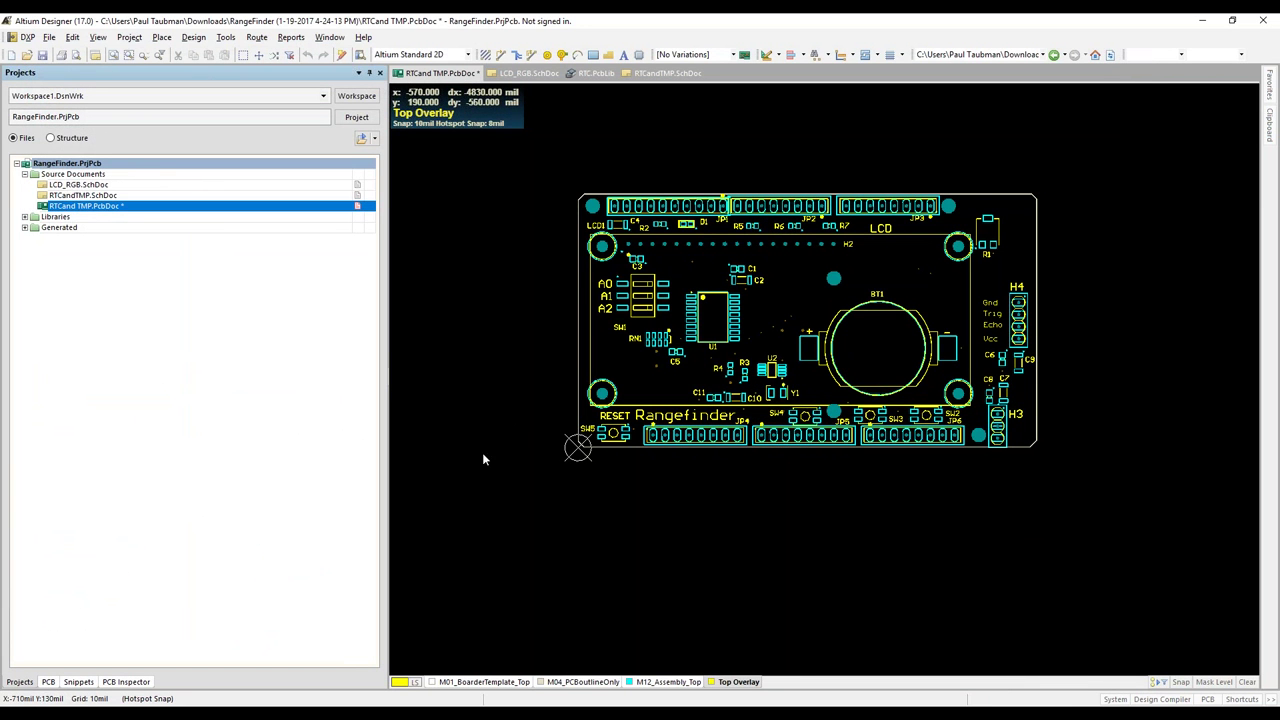
left_click(392, 700)
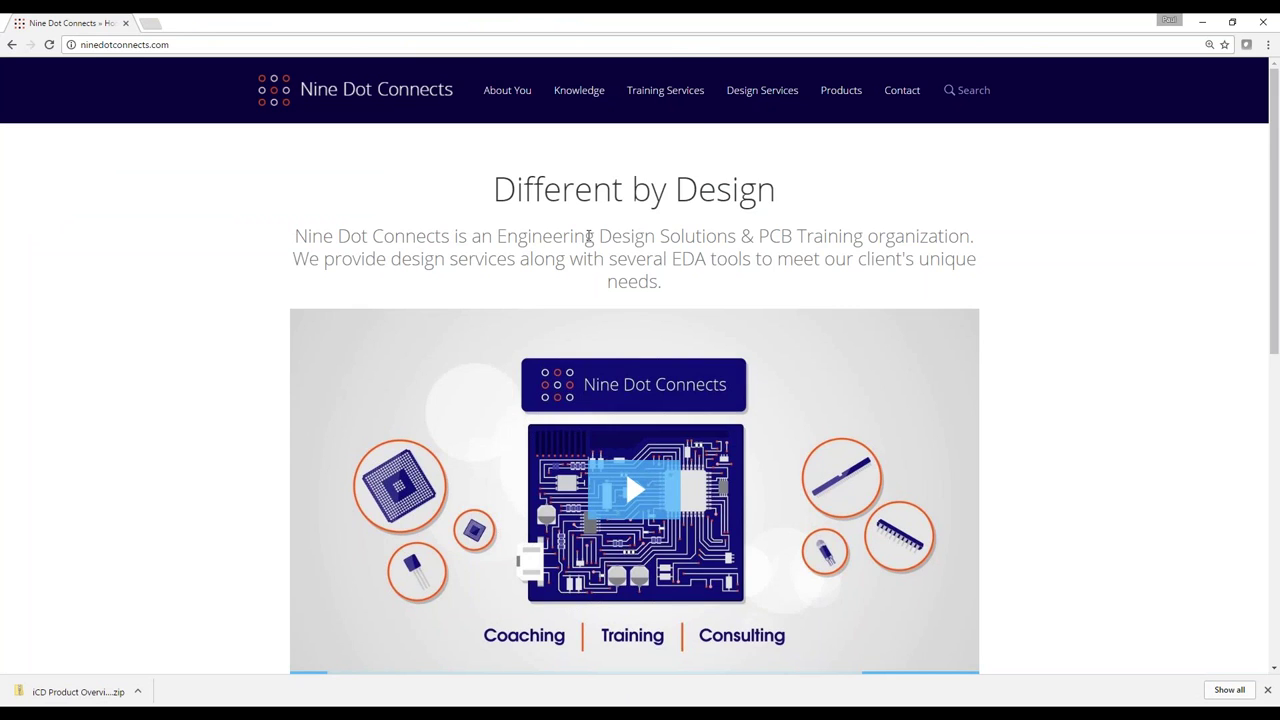
Go to the Back9 page through the site's Knowledge menu
mouse_move(766, 117)
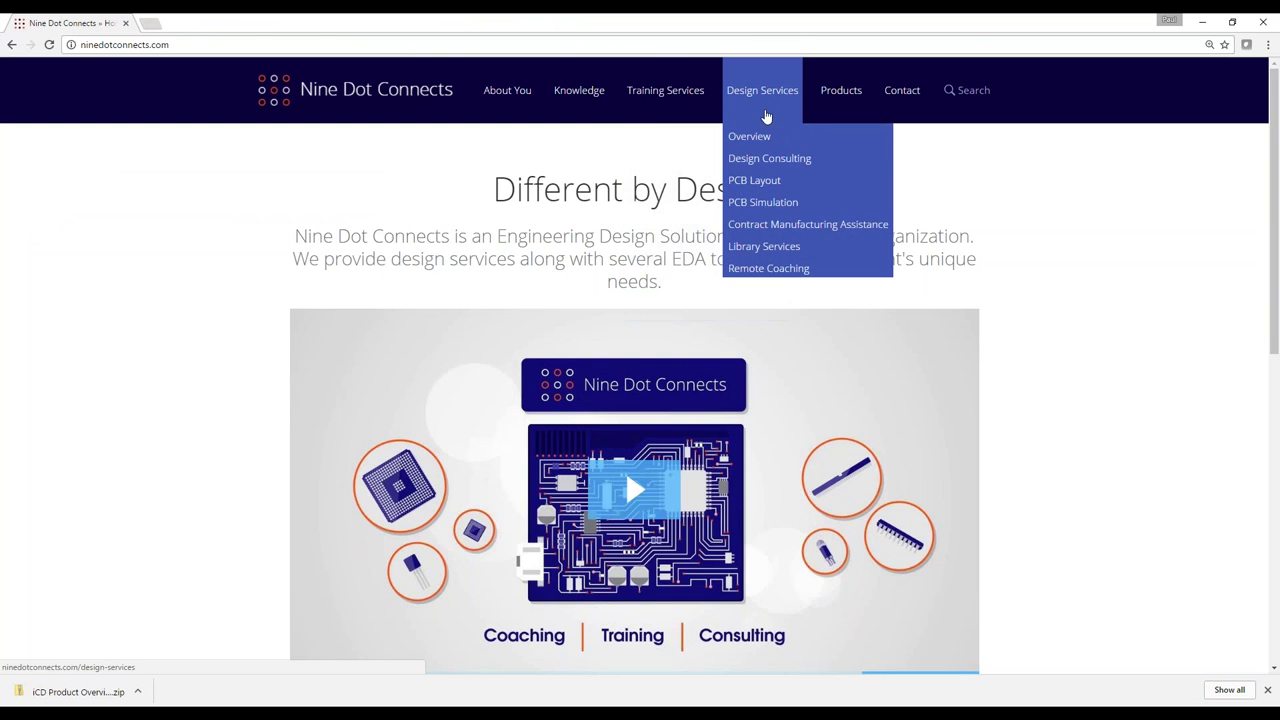
mouse_move(835, 97)
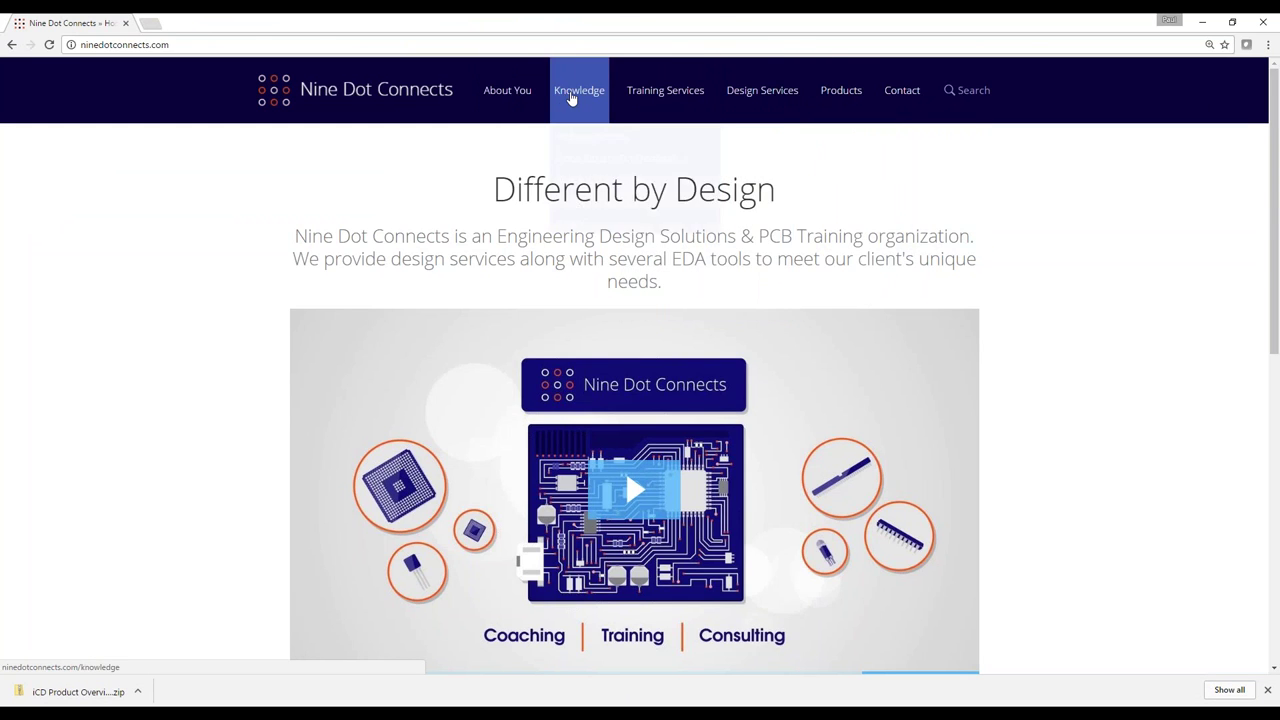
mouse_move(572, 97)
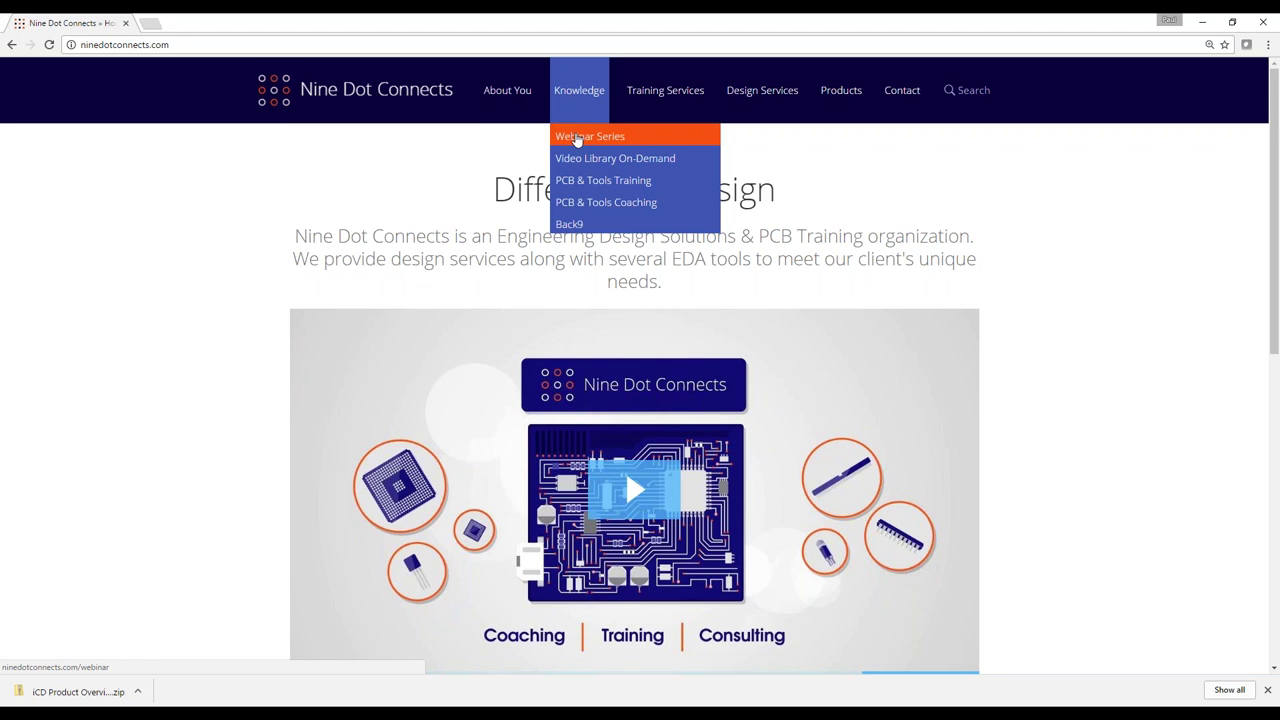
left_click(589, 225)
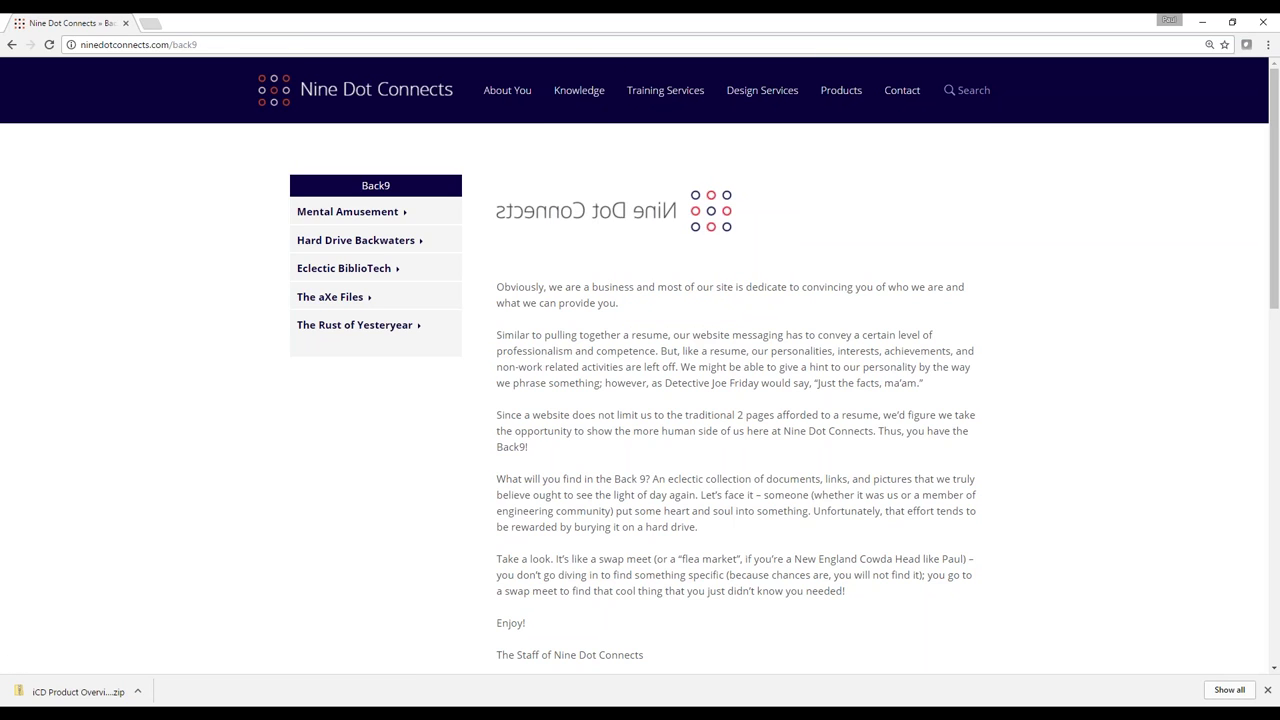
Expand The aXe Files, pass through Vault Methodology and Autorouter articles, and open How to Tame your Mechanical Layers
left_click(369, 300)
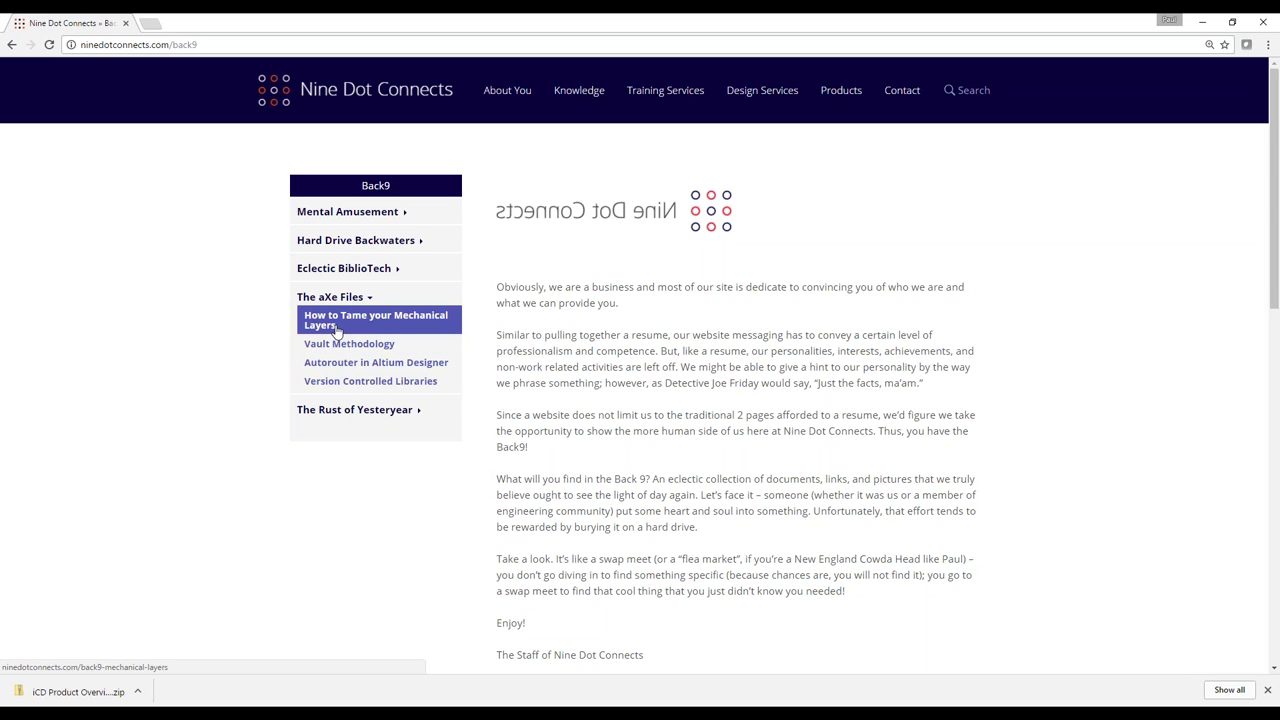
left_click(345, 347)
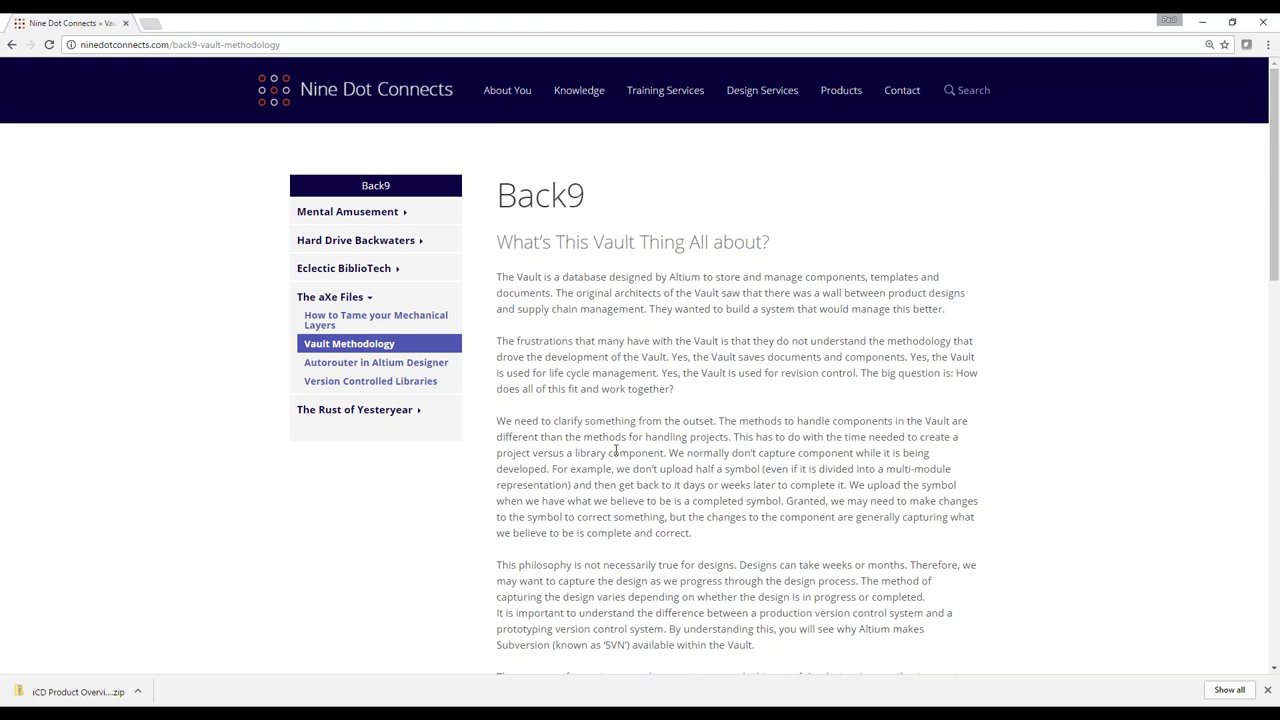
left_click(350, 365)
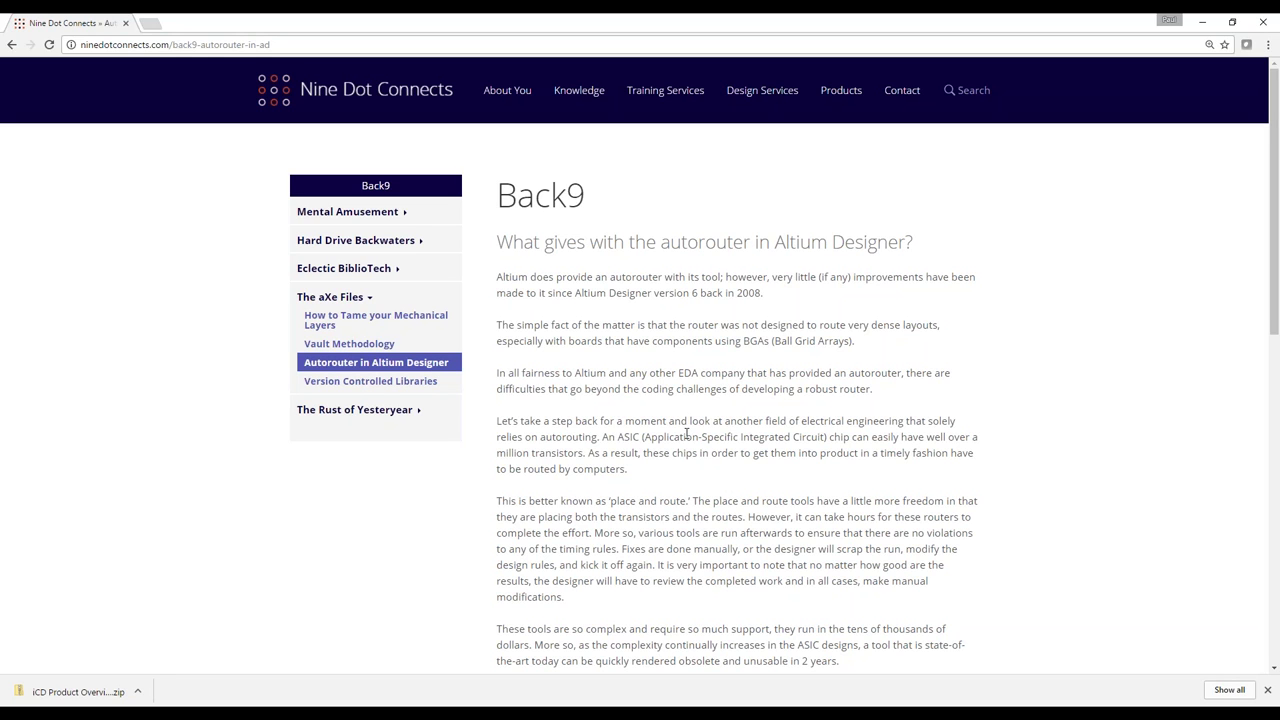
left_click(322, 327)
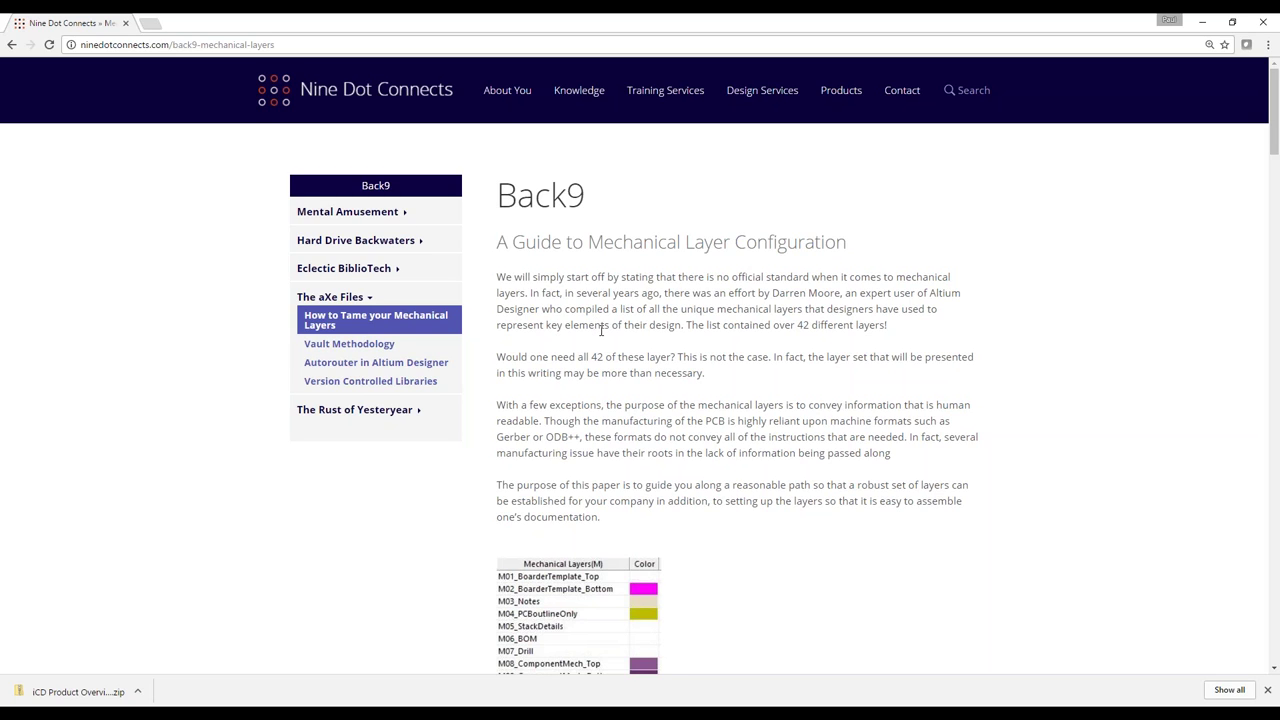
Scroll the article down to the Layer Grouping table, then minimize the browser window
scroll(601, 330, "down", 1)
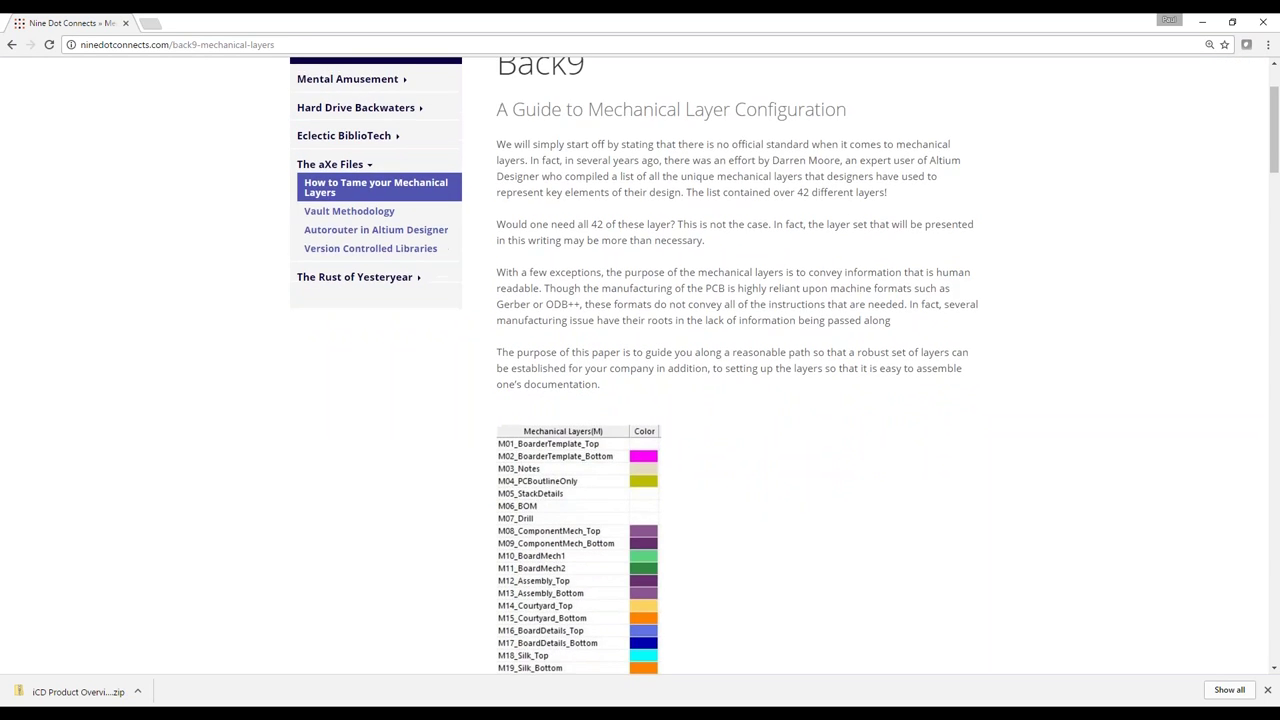
scroll(570, 478, "down", 3)
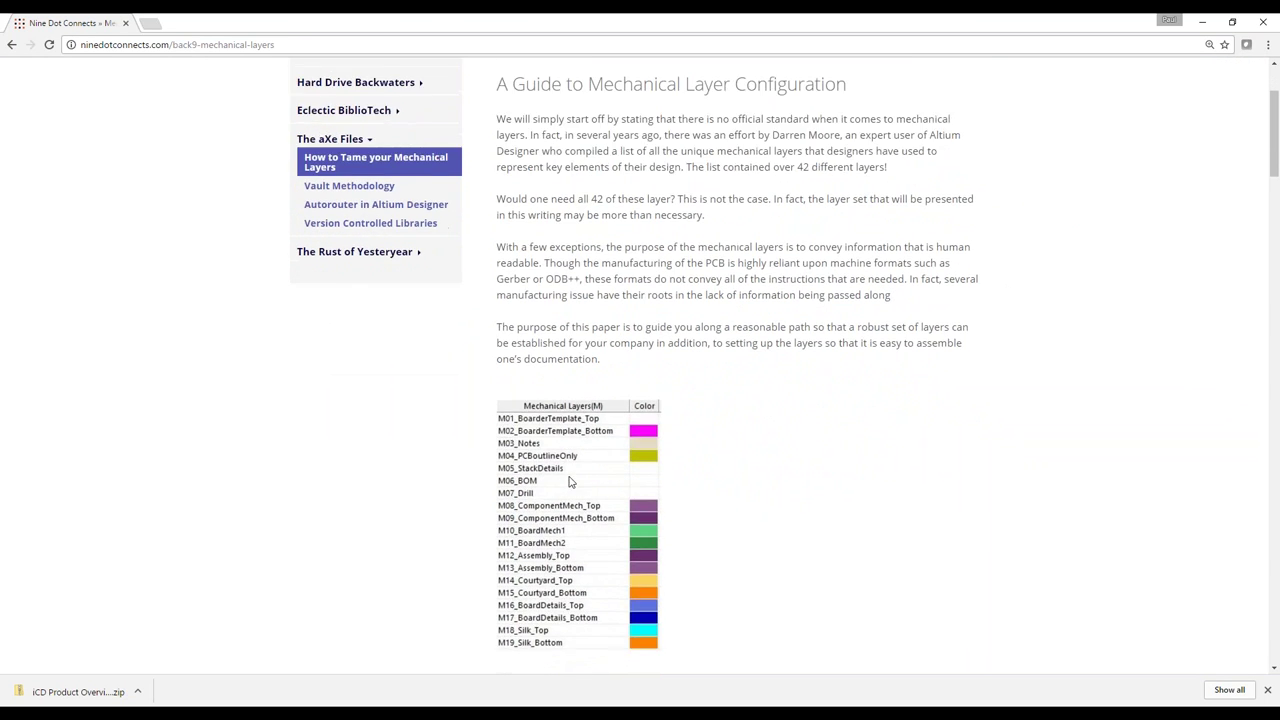
scroll(570, 478, "down", 2)
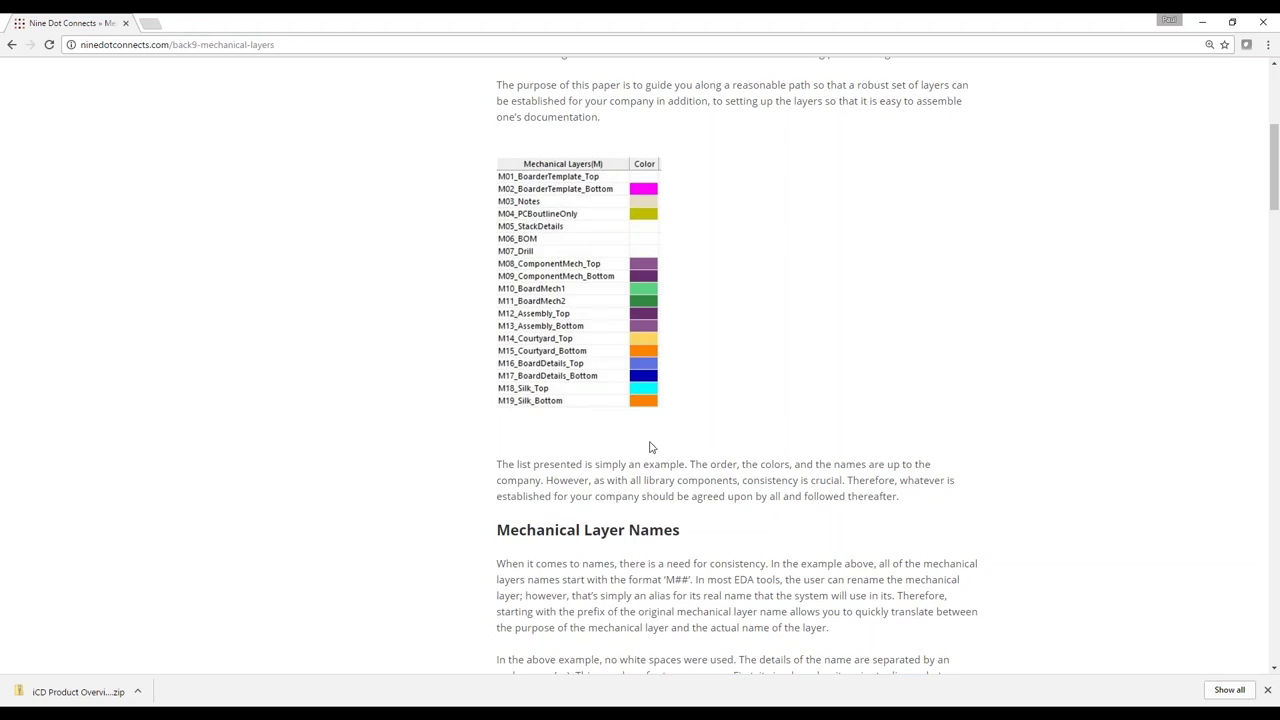
scroll(645, 447, "down", 2)
scroll(645, 447, "down", 10)
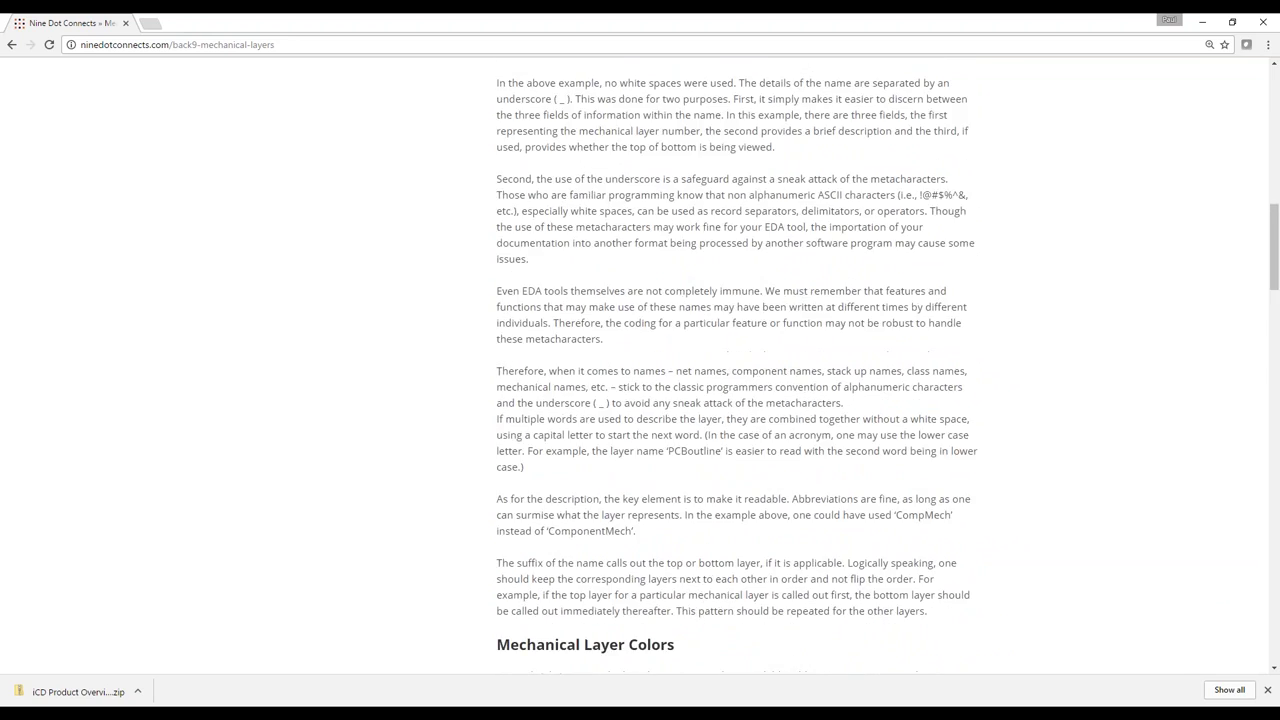
scroll(553, 523, "down", 3)
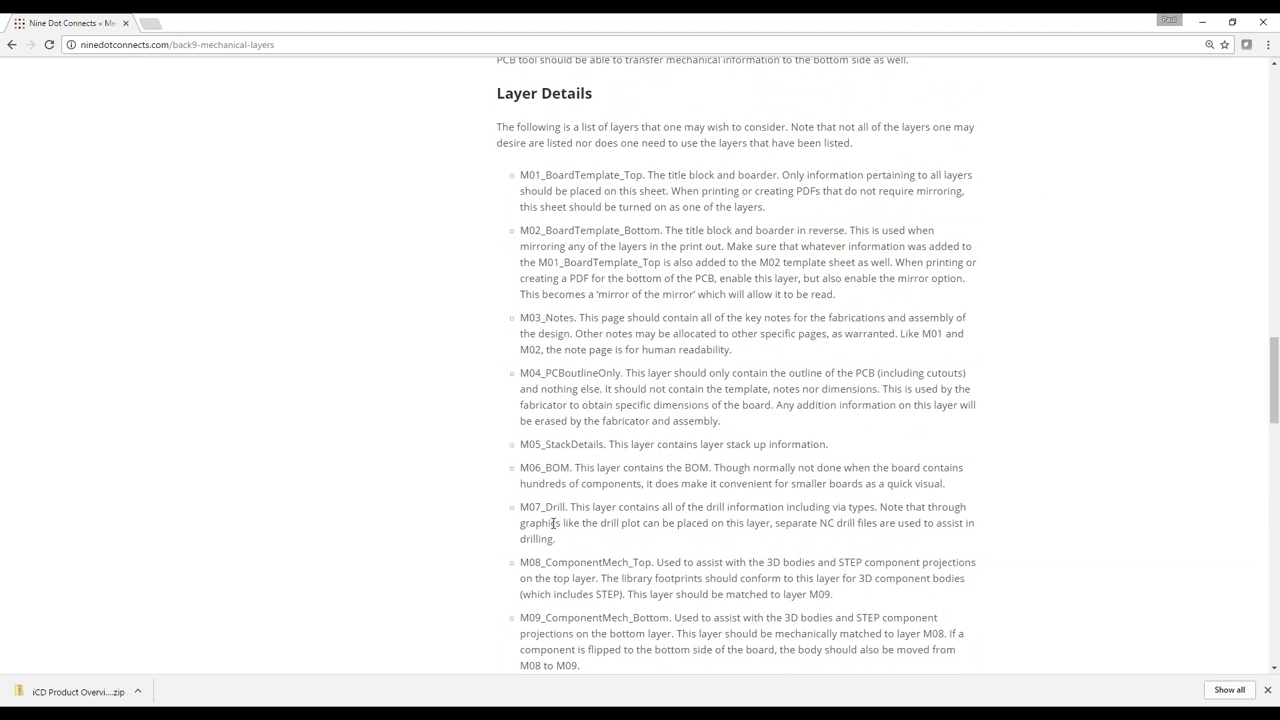
scroll(558, 517, "down", 12)
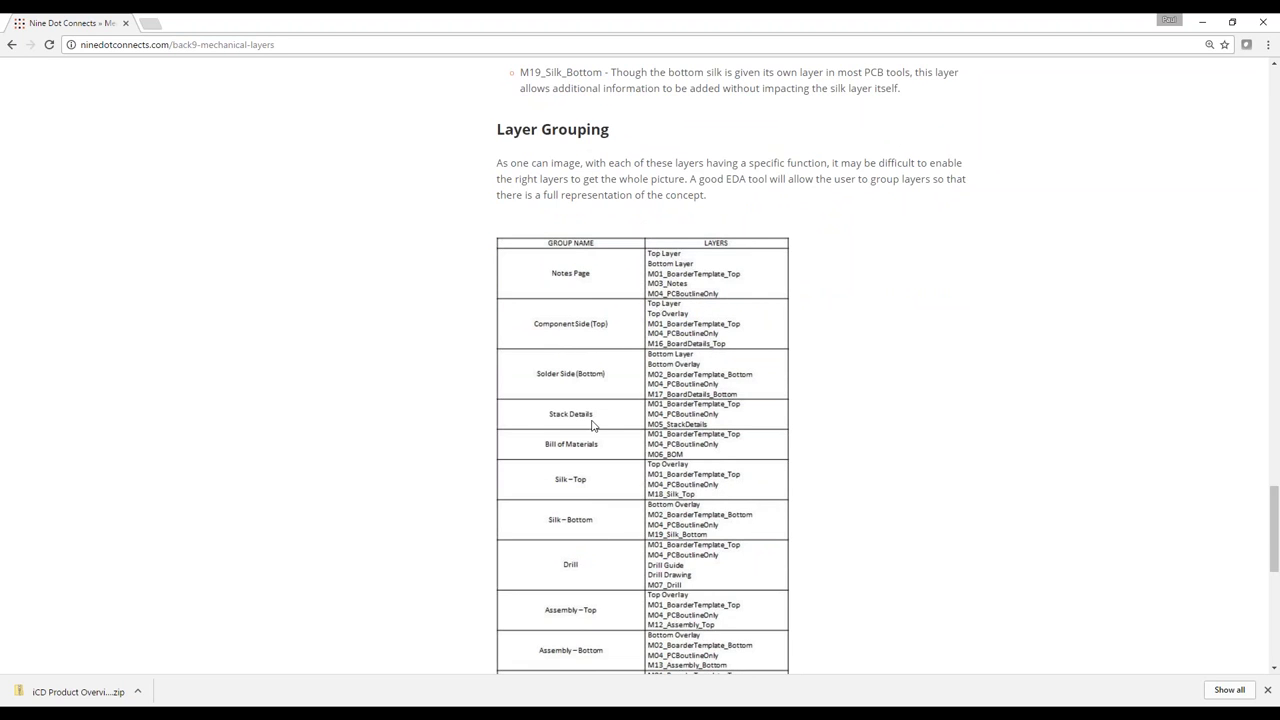
scroll(660, 575, "down", 1)
scroll(660, 575, "down", 5)
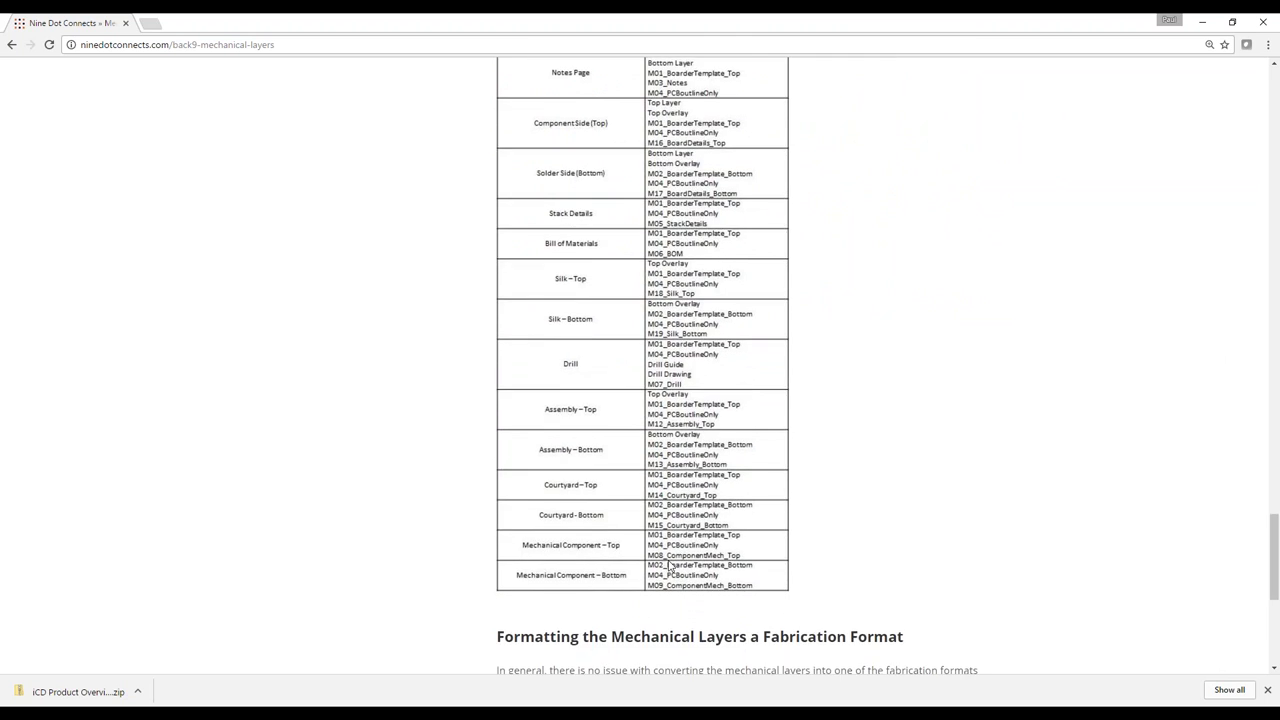
scroll(660, 575, "up", 5)
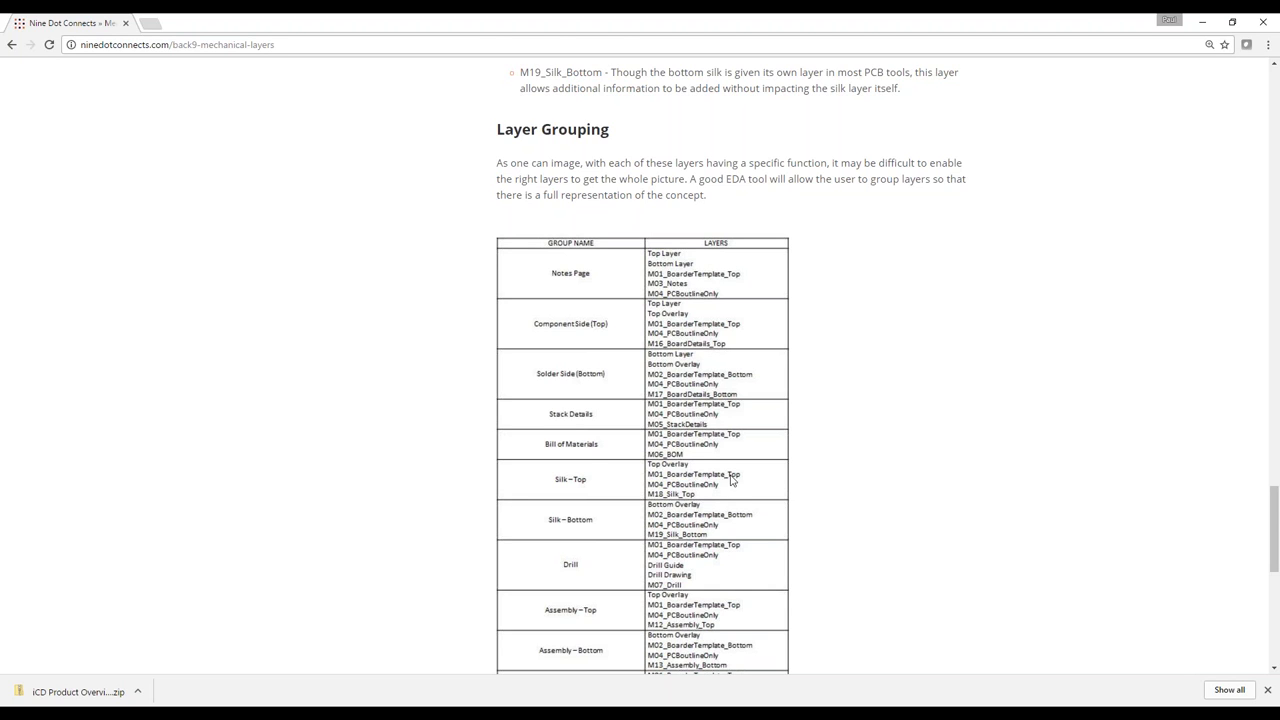
left_click(1204, 23)
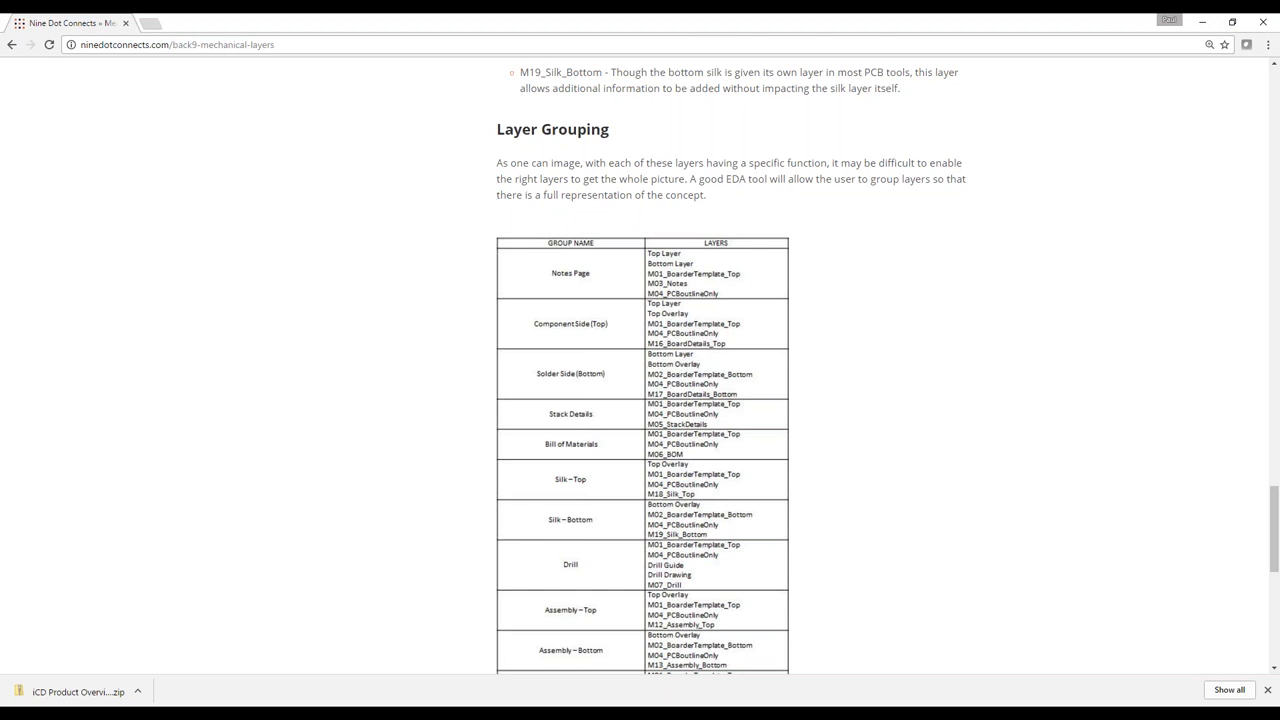